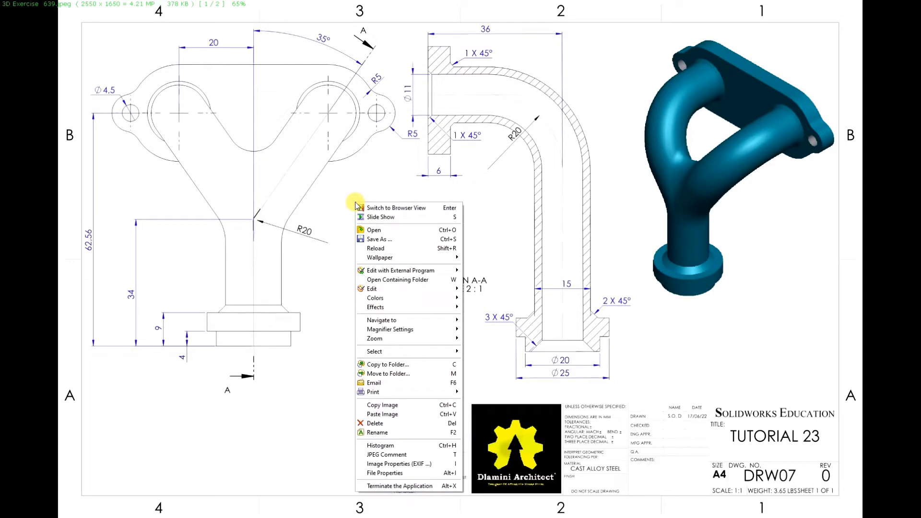
# Step: Close the reference drawing viewer, switch to SOLIDWORKS and create a new part document
pyautogui.click(441, 486)
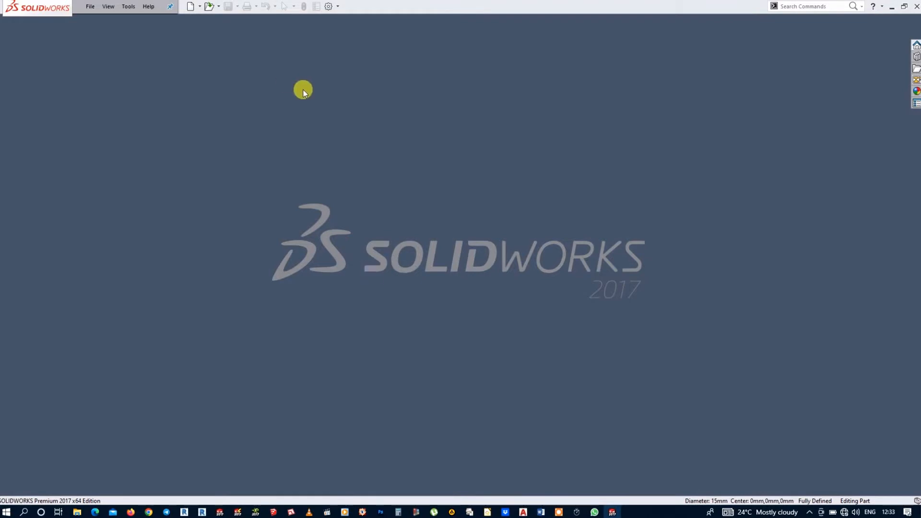
pyautogui.click(191, 8)
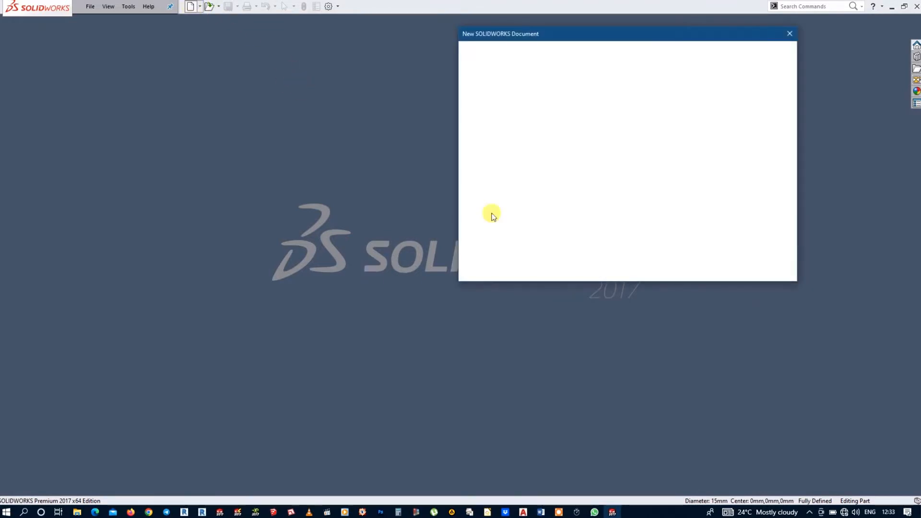
pyautogui.click(518, 140)
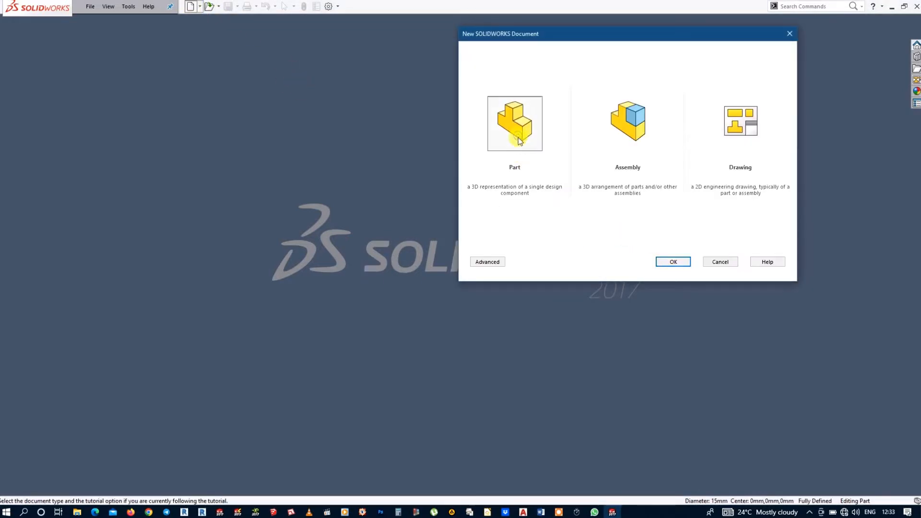
pyautogui.click(668, 259)
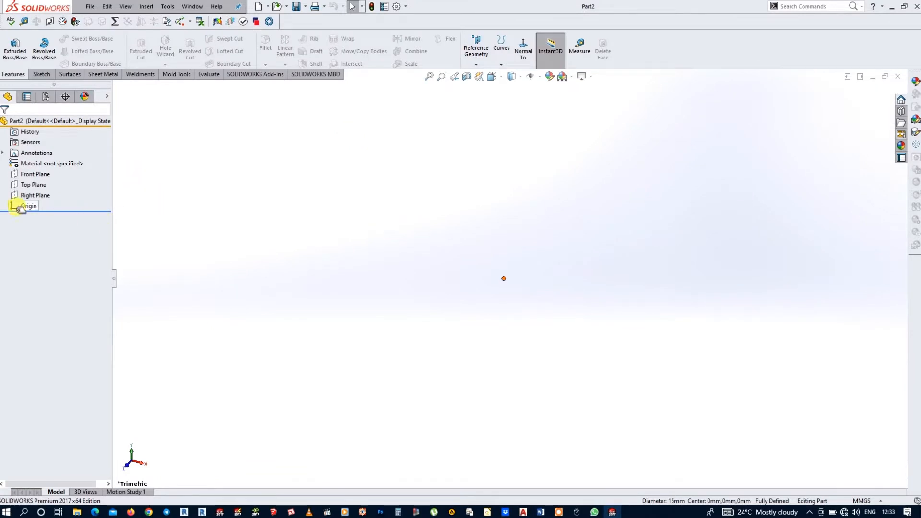
# Step: Start a 3D sketch and draw a 34 mm line from the origin upward along the Y axis
pyautogui.click(37, 75)
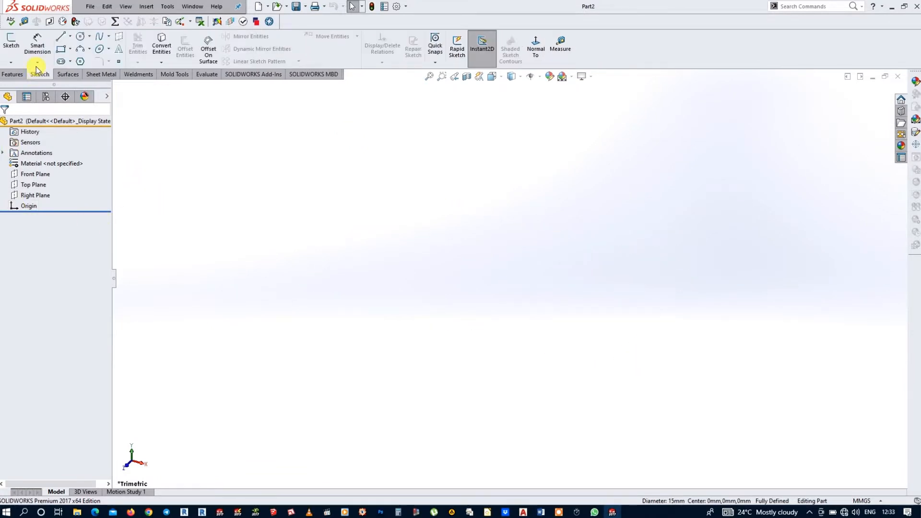
pyautogui.click(11, 62)
pyautogui.click(23, 85)
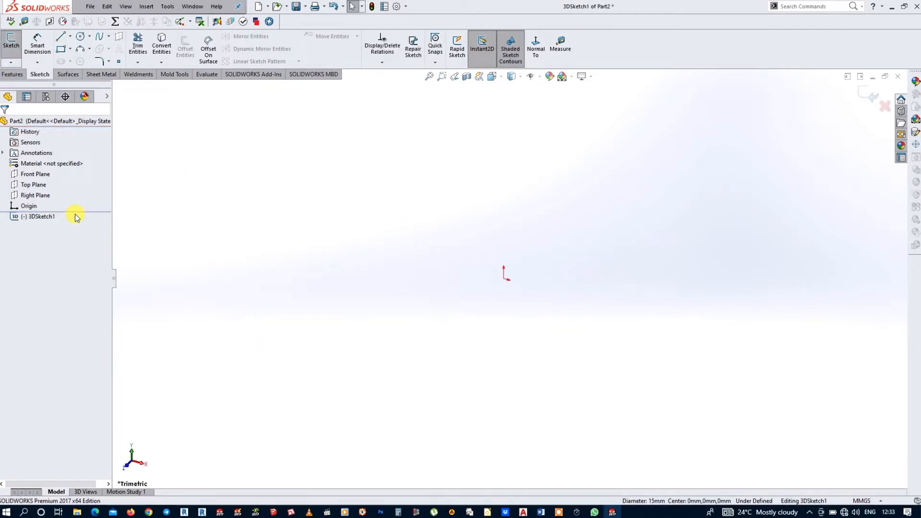
pyautogui.click(63, 42)
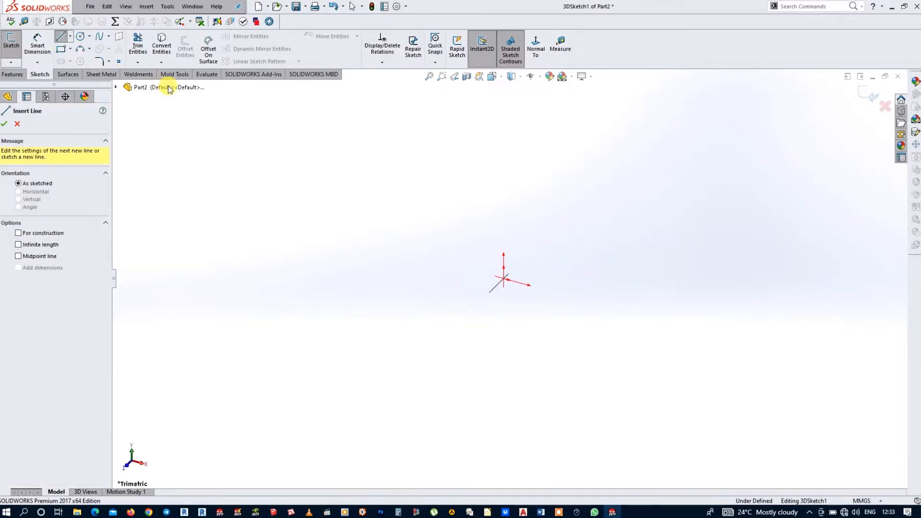
pyautogui.click(504, 282)
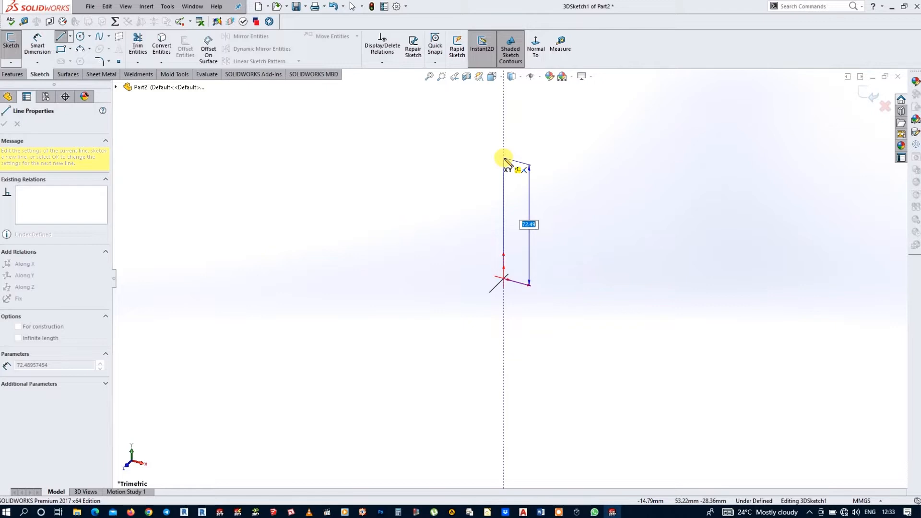
pyautogui.write('34')
pyautogui.press('Return')
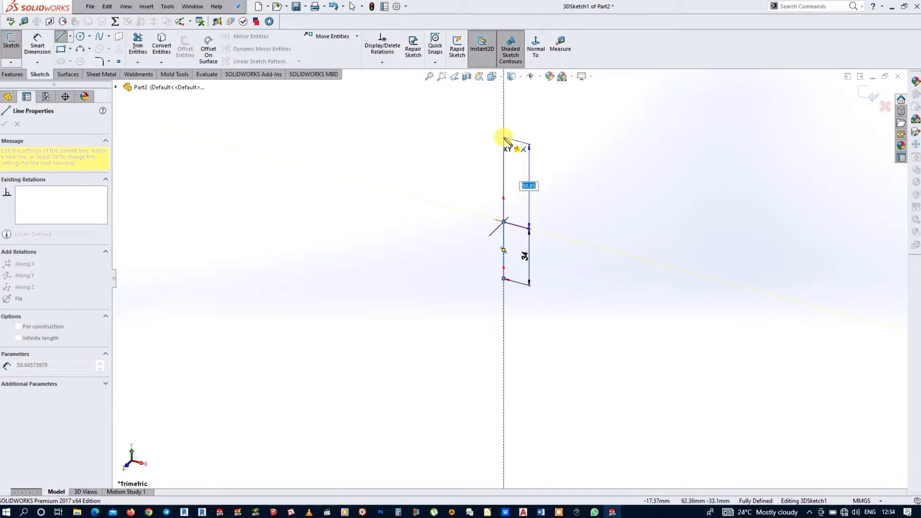
# Step: Continue the line chain about 51 mm along Y, about 29 mm along X, and about 63 mm backward along Z in the YZ plane
pyautogui.click(504, 138)
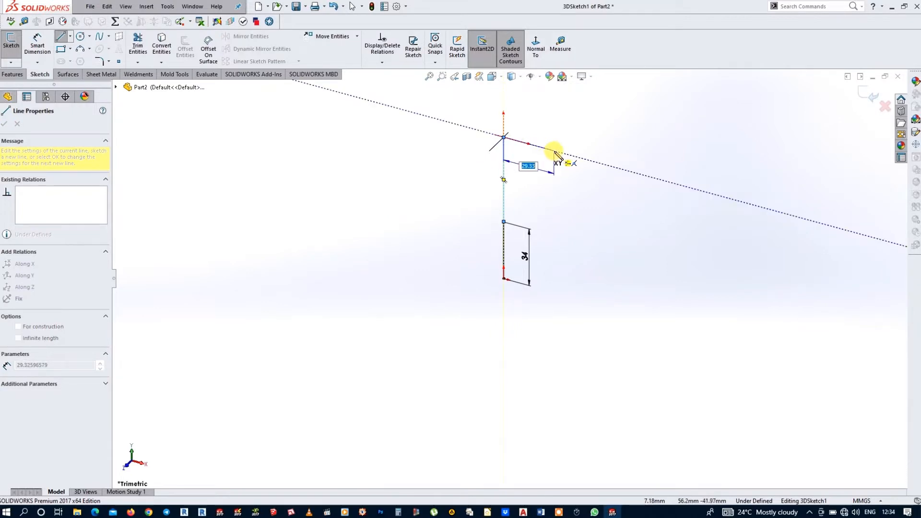
pyautogui.click(554, 152)
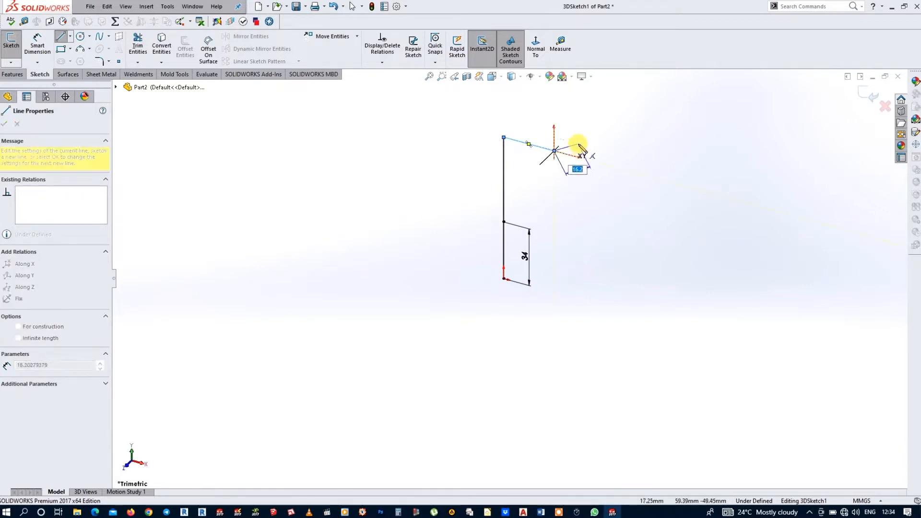
pyautogui.press('Tab')
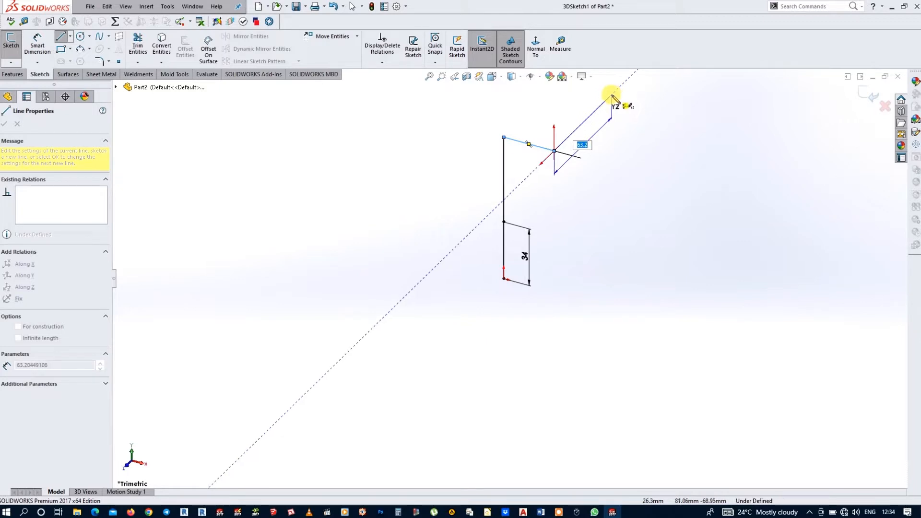
pyautogui.click(612, 96)
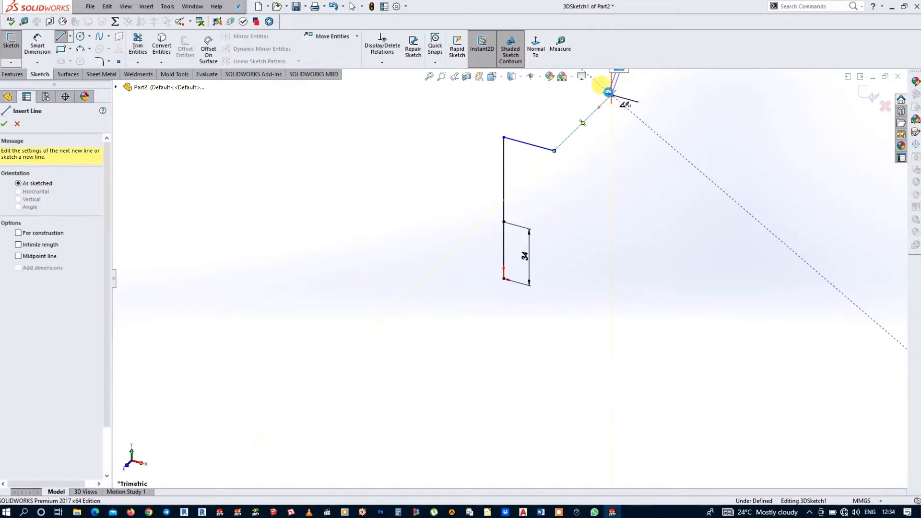
pyautogui.press('Escape')
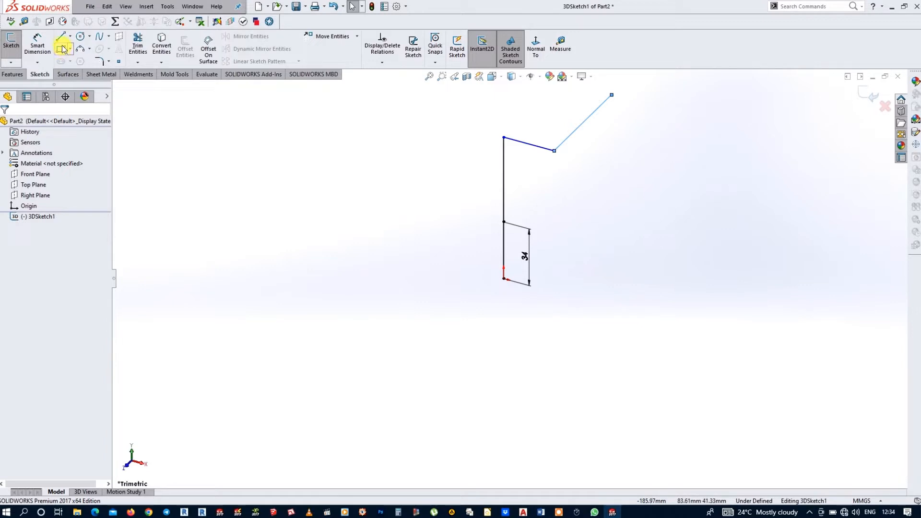
# Step: Draw a diagonal line from the corner between the X and Z lines to the upper end of the 34 mm line
pyautogui.click(15, 62)
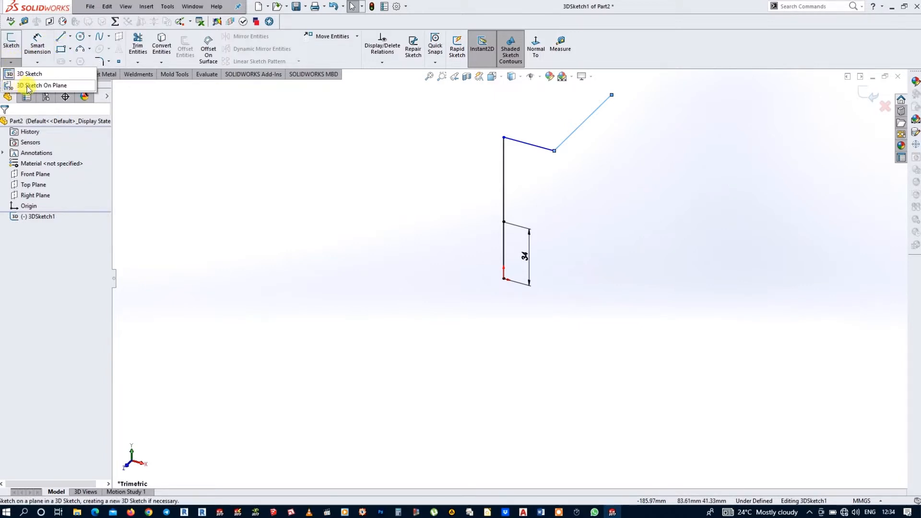
pyautogui.click(37, 63)
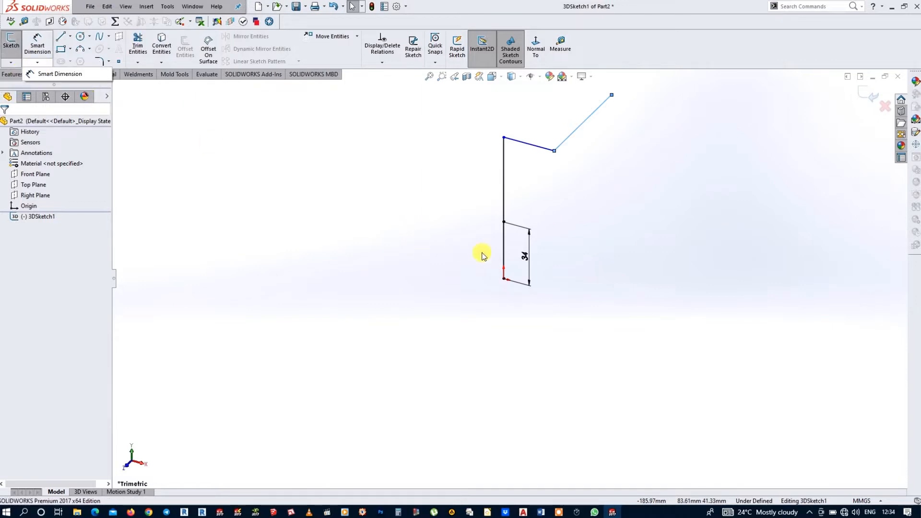
pyautogui.click(61, 36)
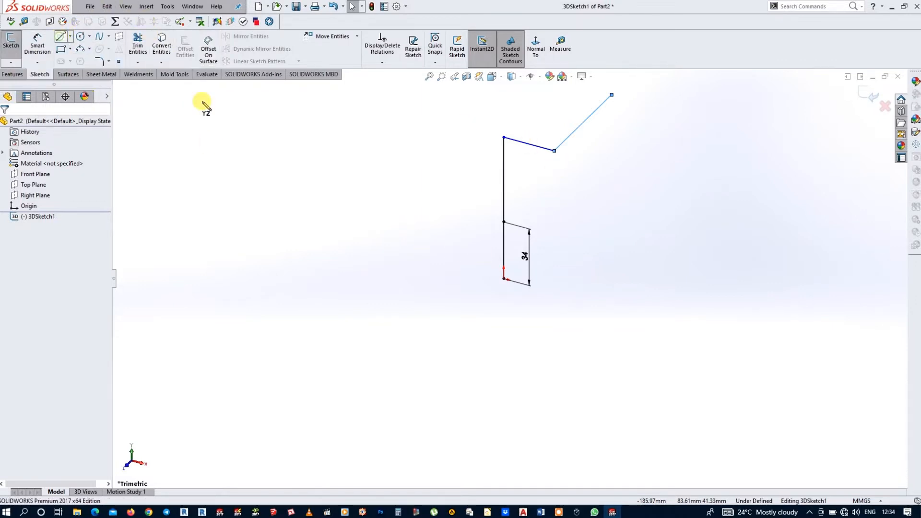
pyautogui.click(554, 153)
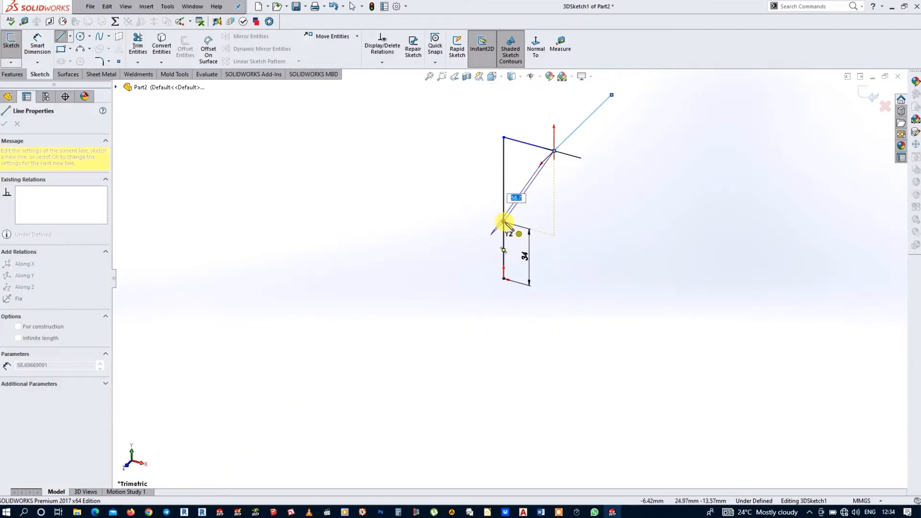
pyautogui.scroll(-5, 504, 222)
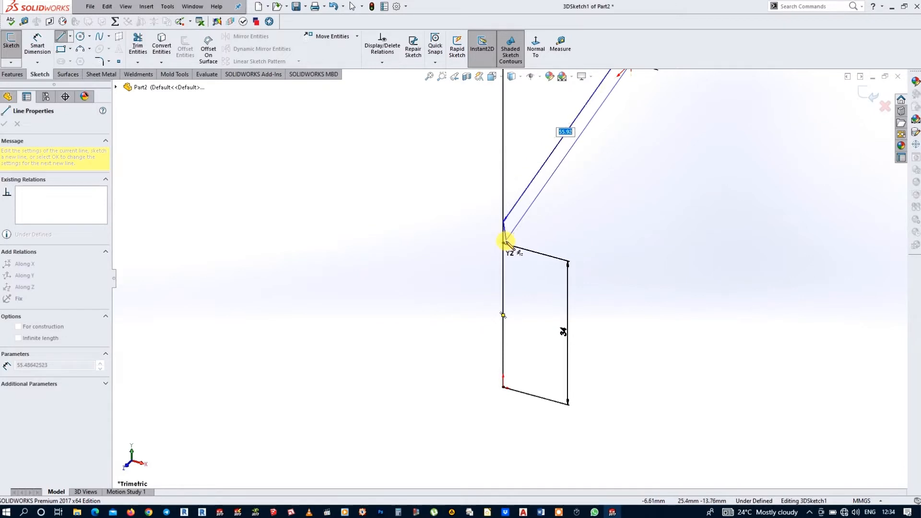
pyautogui.click(504, 242)
pyautogui.scroll(5, 503, 243)
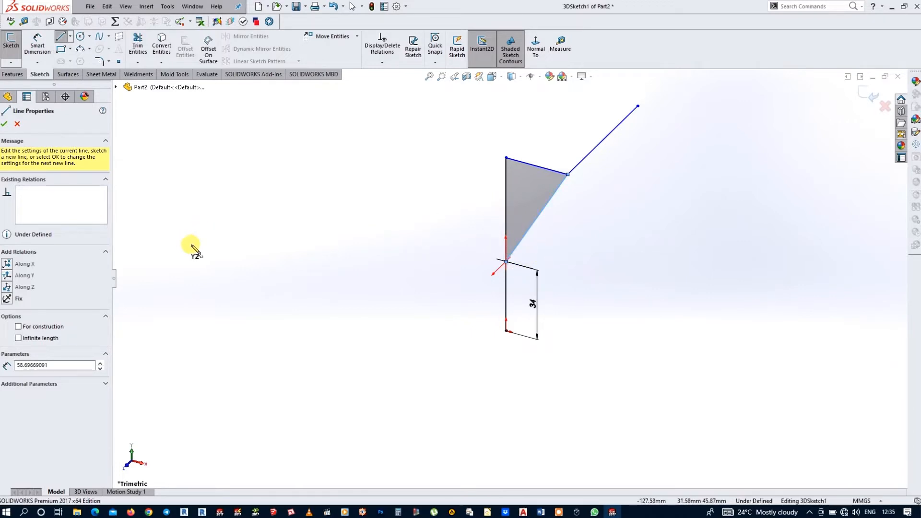
pyautogui.press('Escape')
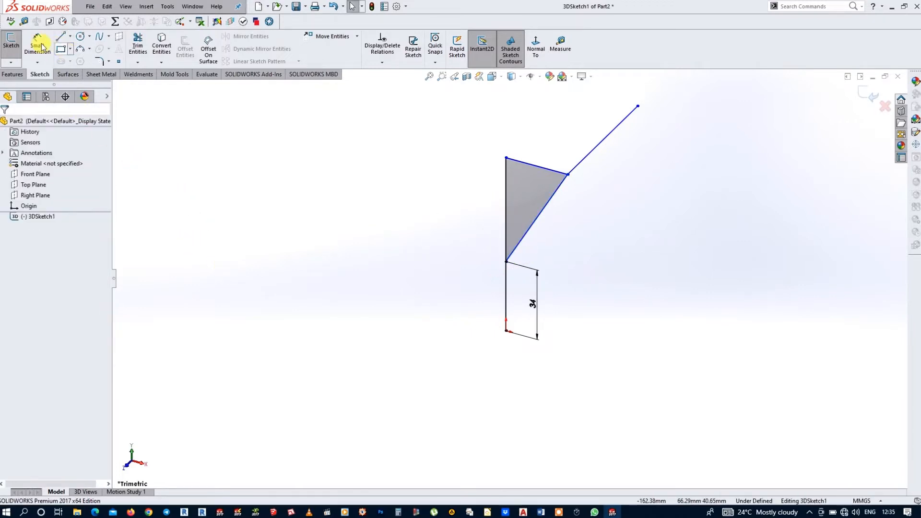
# Step: Dimension the height from the origin to the line along X as 62.56 mm
pyautogui.click(34, 42)
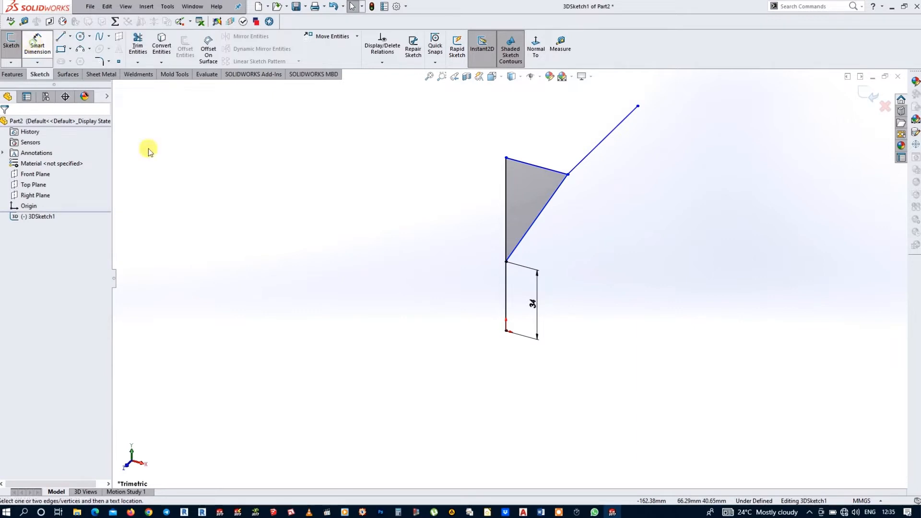
pyautogui.click(506, 330)
pyautogui.click(506, 157)
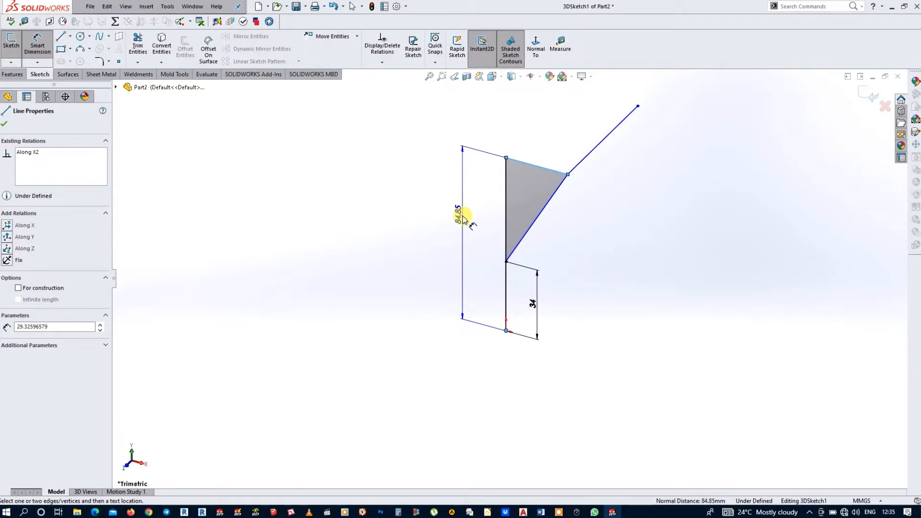
pyautogui.click(462, 215)
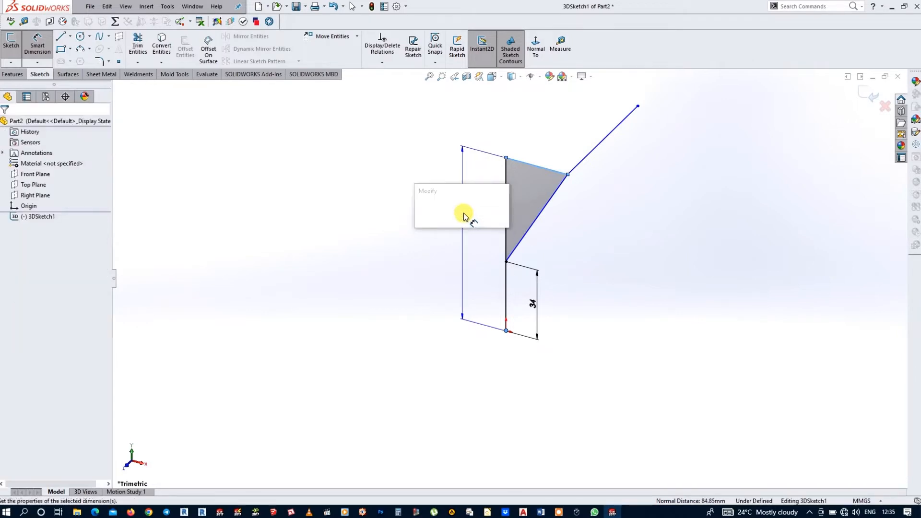
pyautogui.write('62.56')
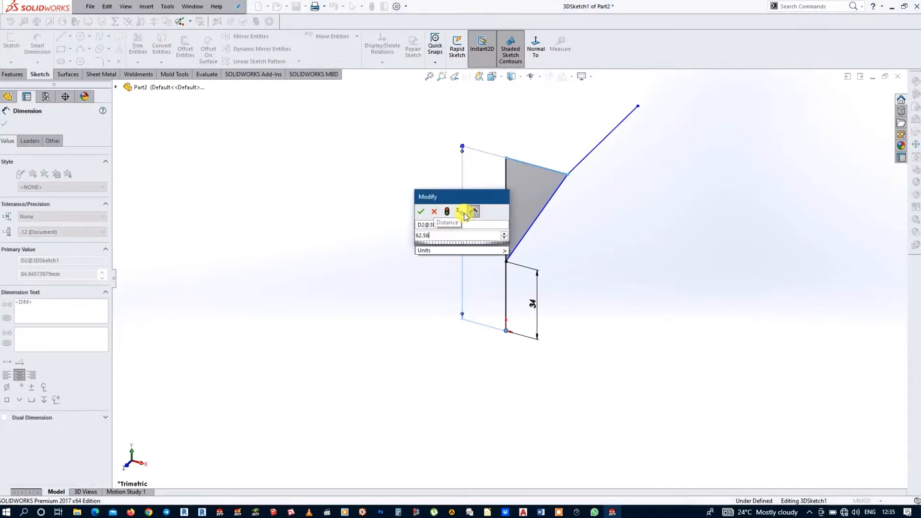
pyautogui.press('Return')
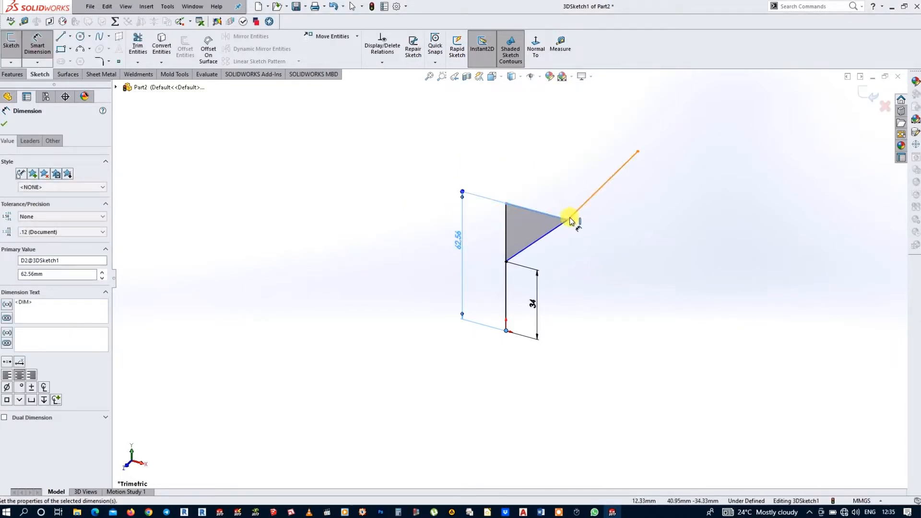
# Step: Dimension the length of the line along X as 20 mm
pyautogui.click(538, 212)
pyautogui.click(535, 196)
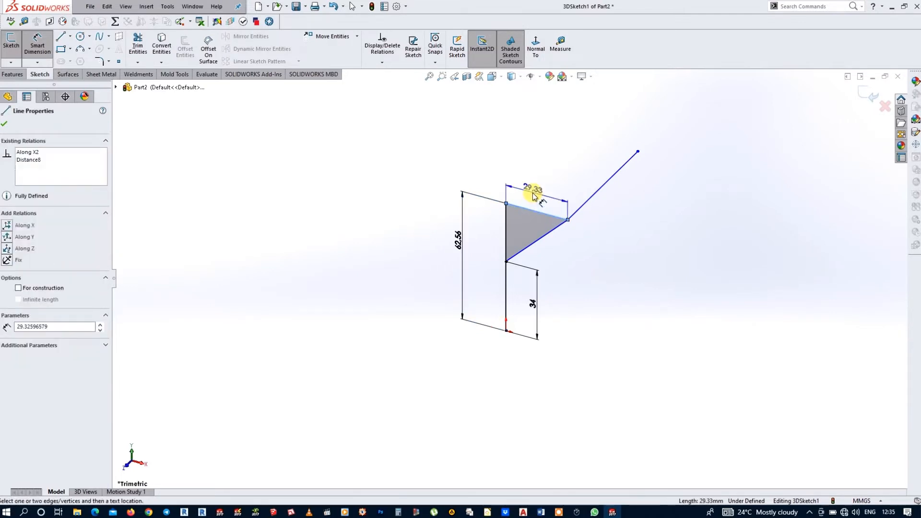
pyautogui.click(534, 196)
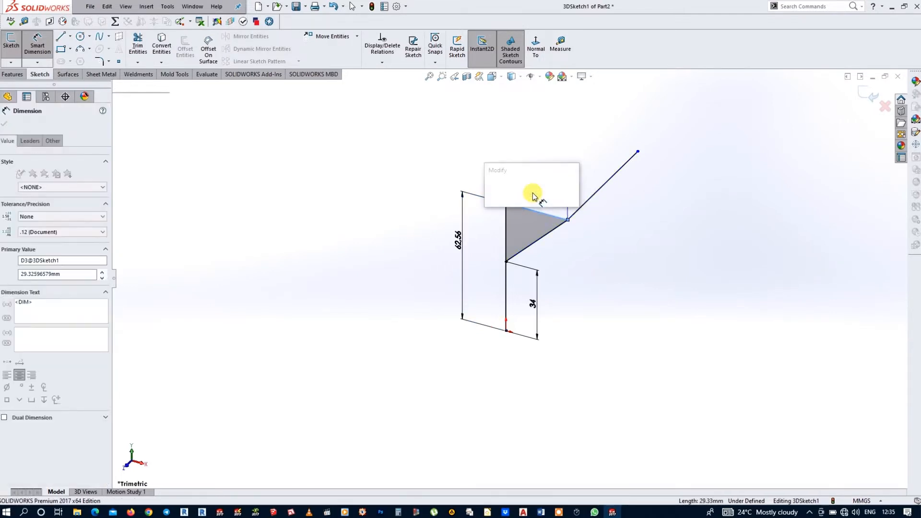
pyautogui.write('20')
pyautogui.press('Return')
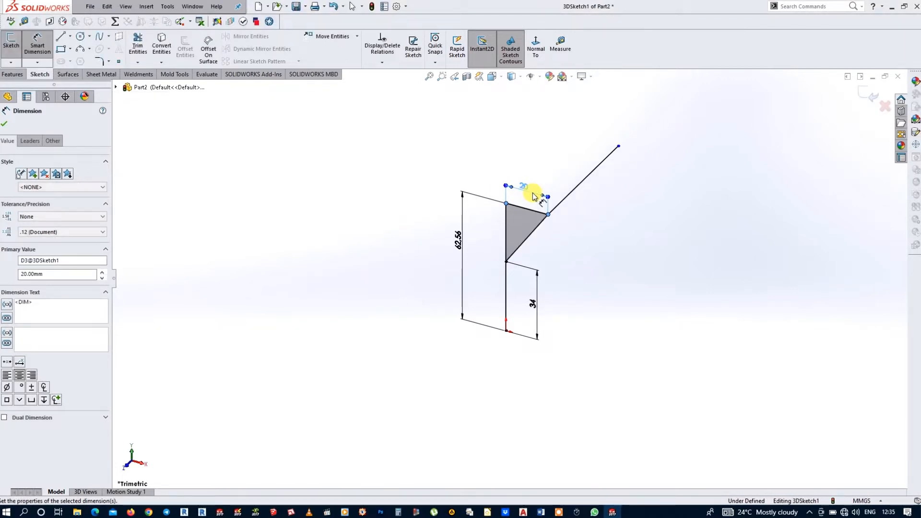
# Step: Dimension the length of the line along Z as 36 mm and leave the Smart Dimension tool
pyautogui.click(593, 175)
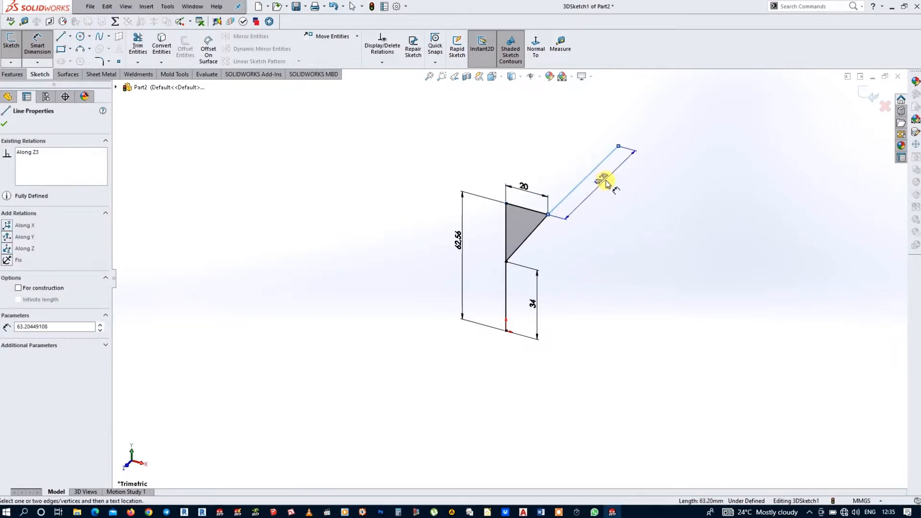
pyautogui.click(607, 185)
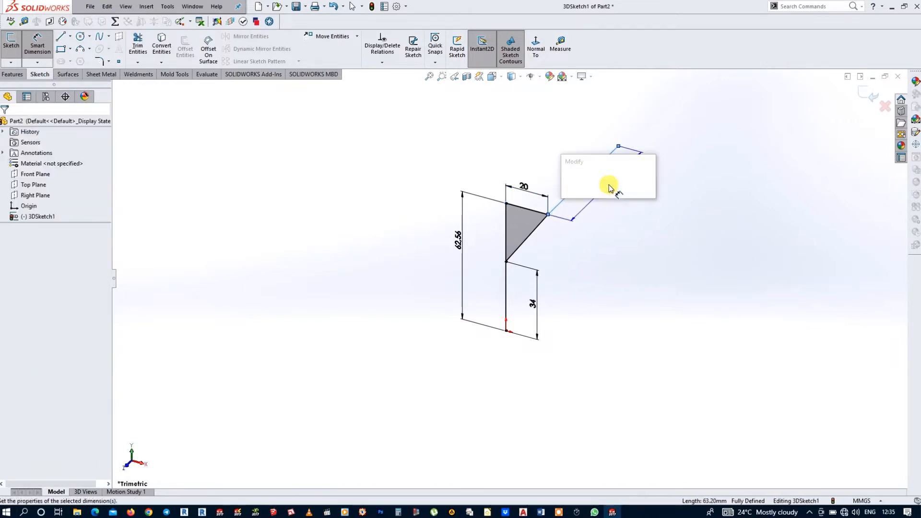
pyautogui.write('36')
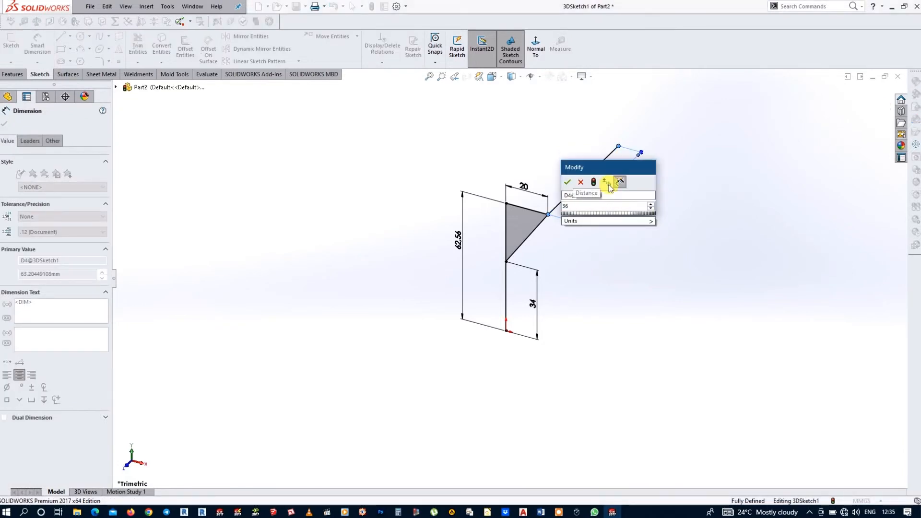
pyautogui.press('Return')
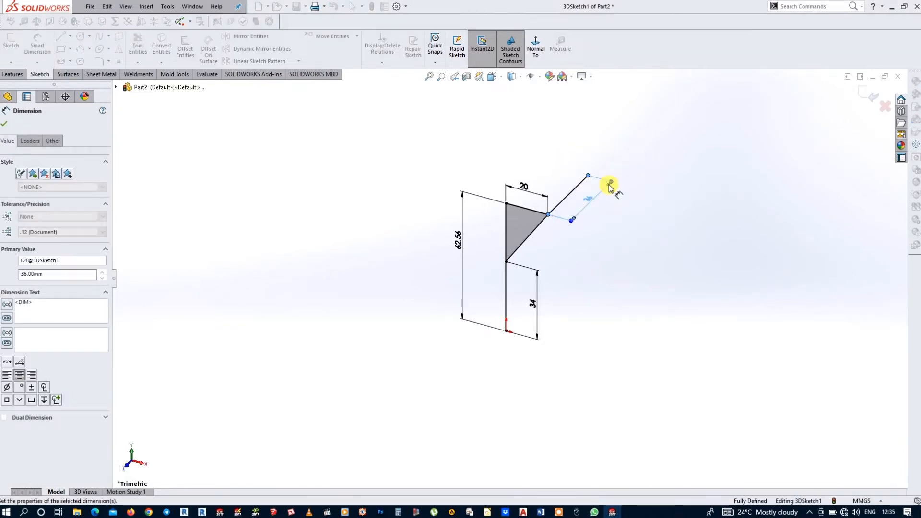
pyautogui.rightClick(525, 117)
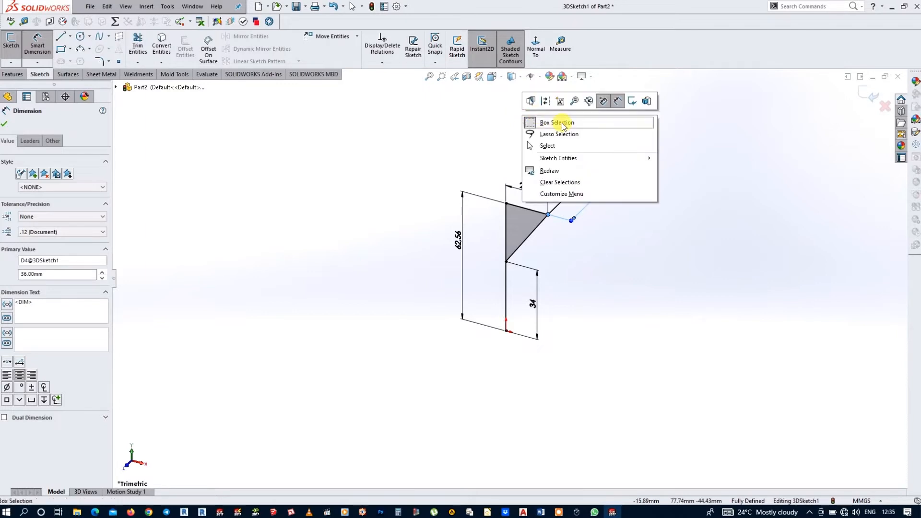
pyautogui.click(565, 146)
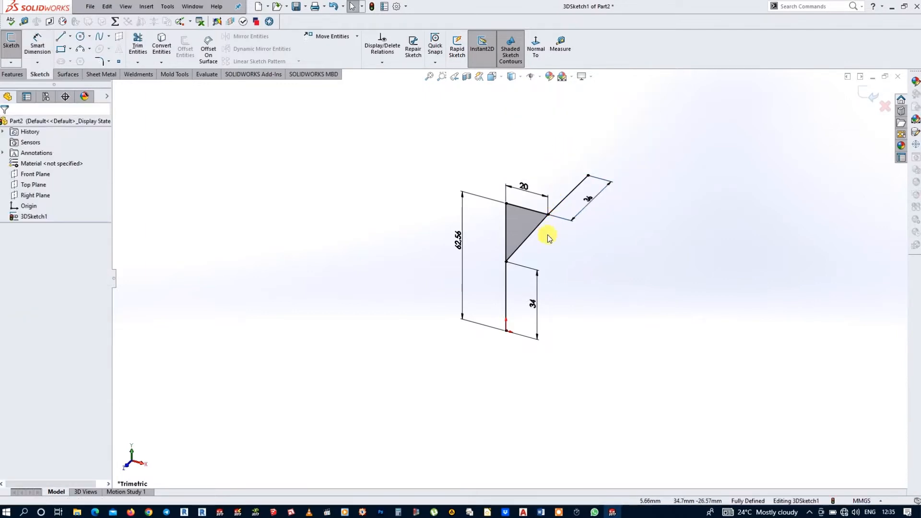
# Step: Convert the upper vertical line and the 20 mm line along X of the 3D sketch to construction geometry
pyautogui.click(507, 224)
pyautogui.press('Escape')
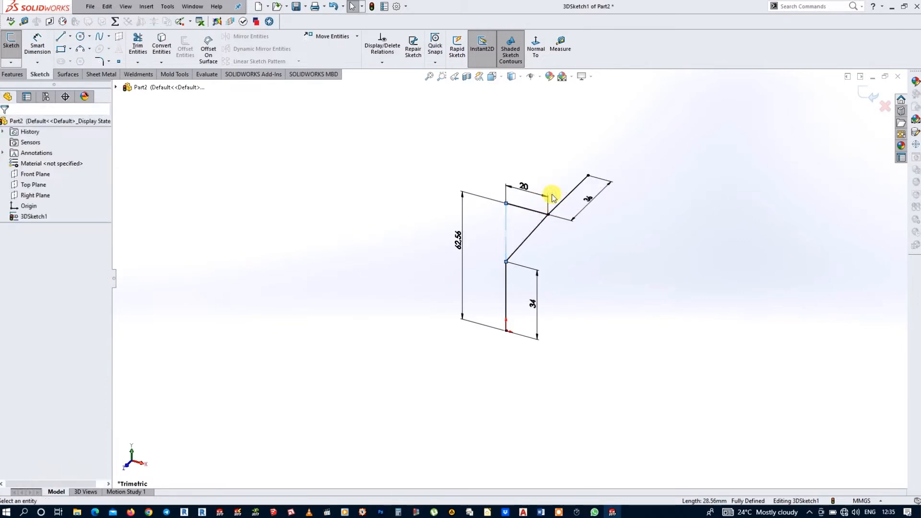
pyautogui.click(525, 211)
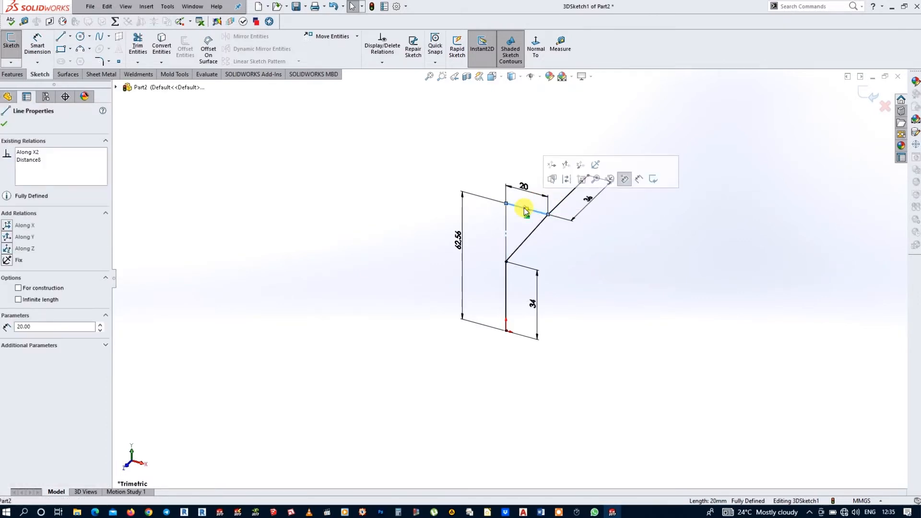
pyautogui.click(568, 179)
pyautogui.click(621, 233)
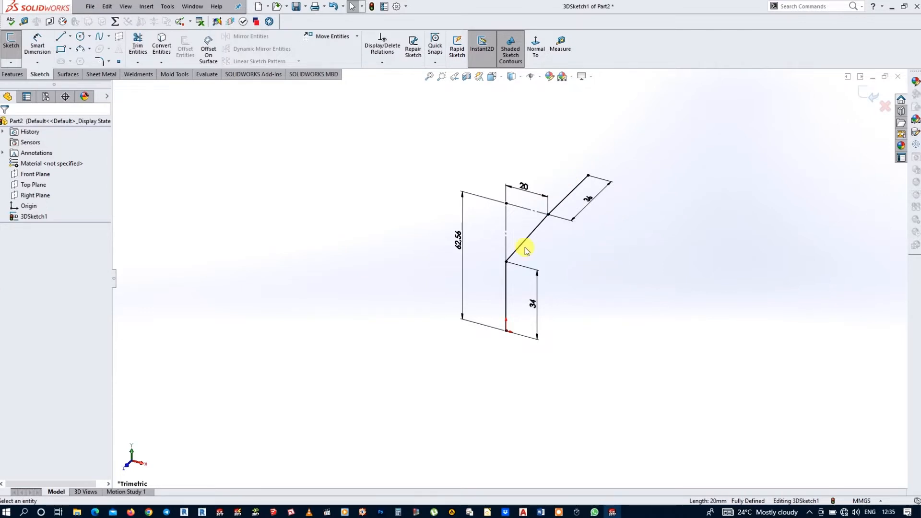
# Step: Fillet both corners of the pipe path with a 20 mm radius and exit the 3D sketch
pyautogui.moveTo(584, 288)
pyautogui.mouseDown(button='middle')
pyautogui.moveTo(530, 242)
pyautogui.moveTo(588, 251)
pyautogui.mouseUp(button='middle')
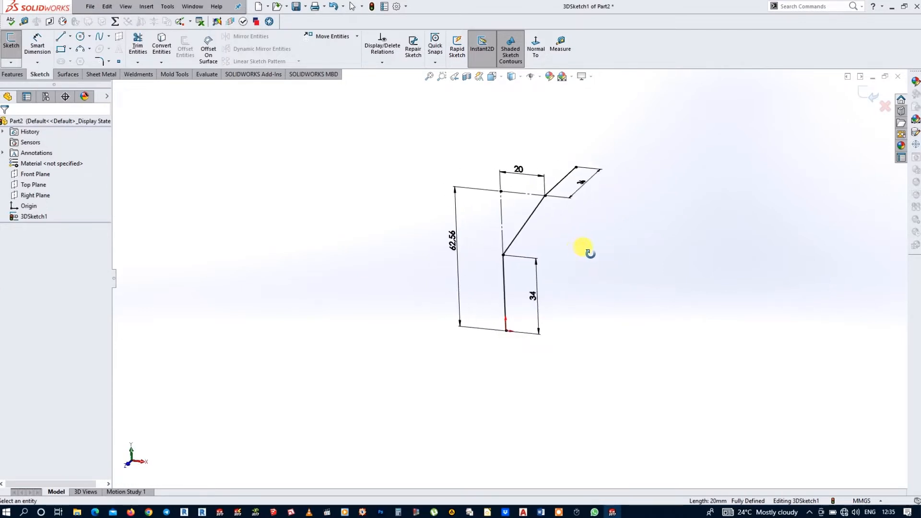
pyautogui.click(101, 62)
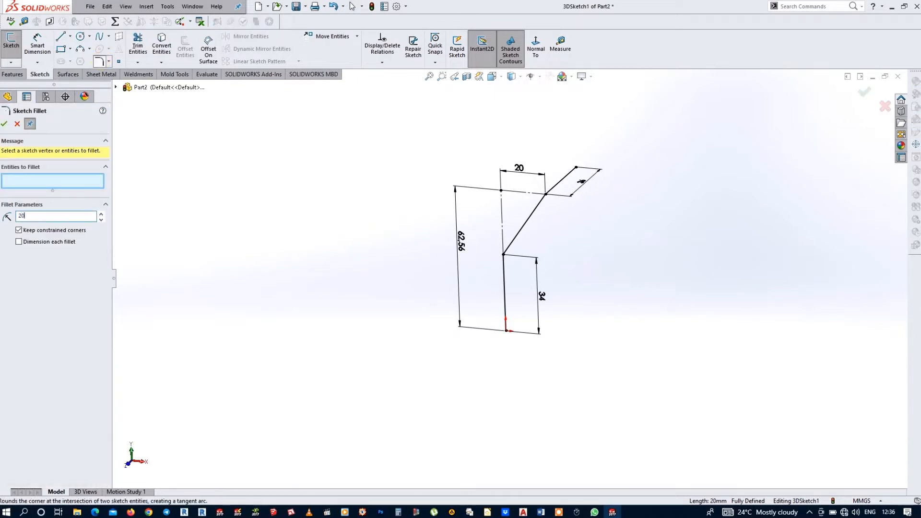
pyautogui.scroll(-2, 576, 252)
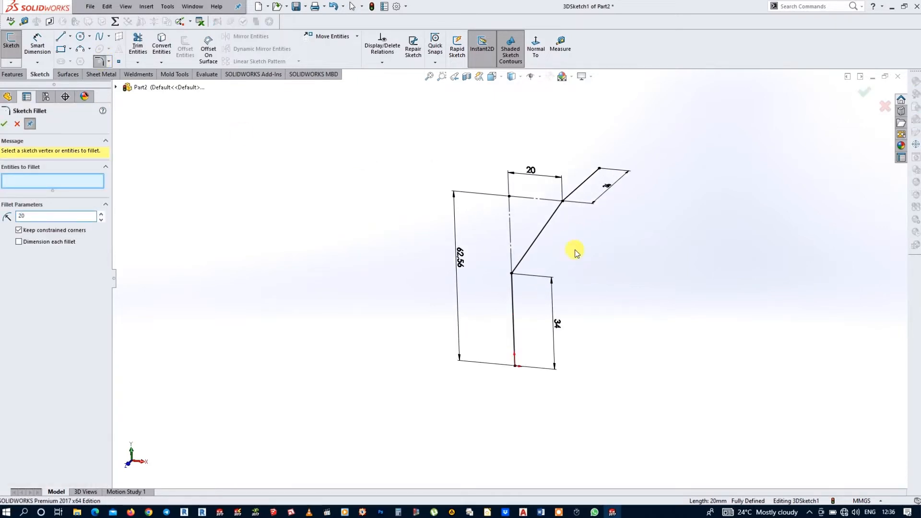
pyautogui.click(511, 275)
pyautogui.click(511, 275)
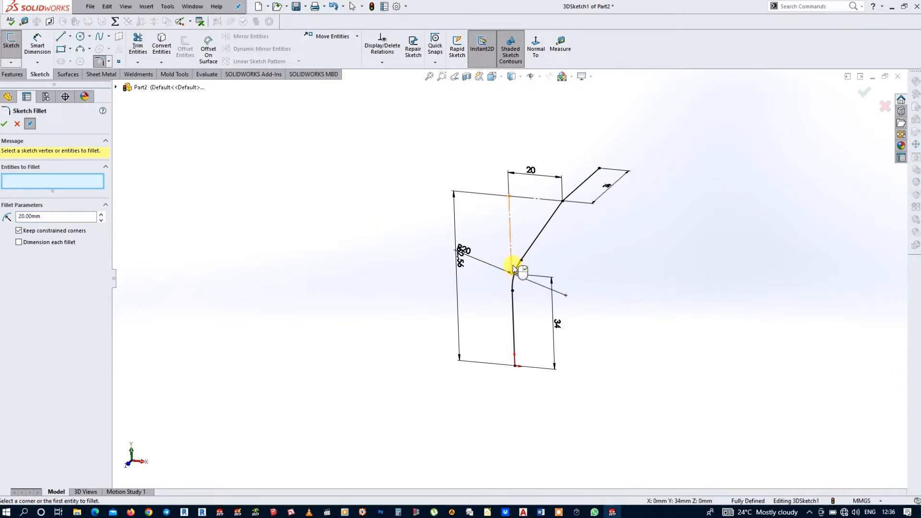
pyautogui.moveTo(574, 208); pyautogui.dragTo(537, 181, button='middle')
pyautogui.click(524, 186)
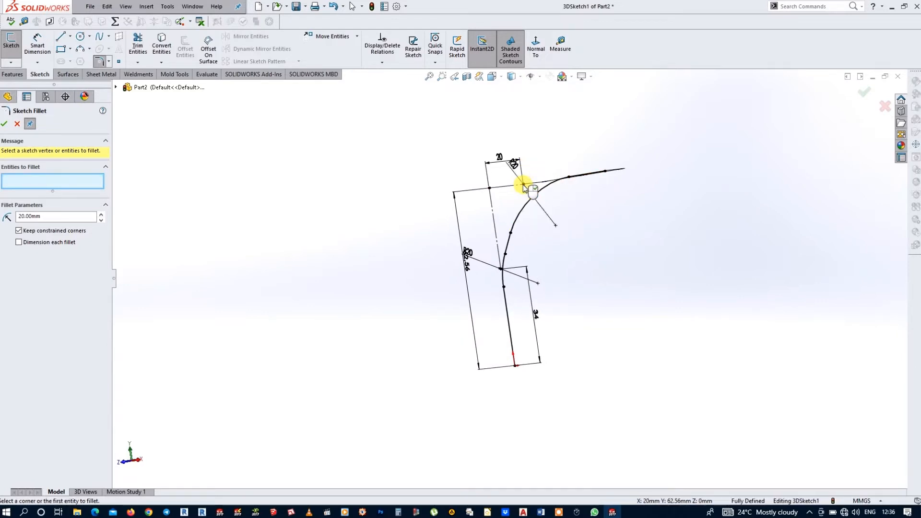
pyautogui.click(4, 125)
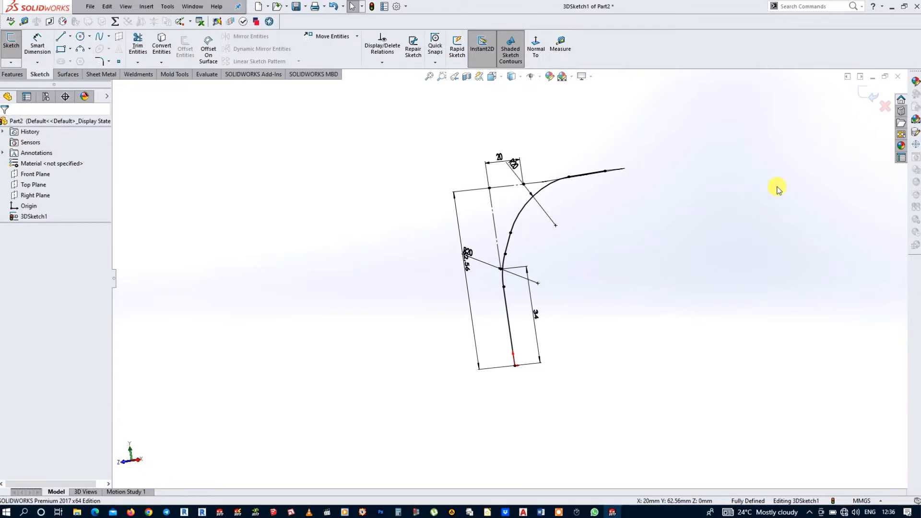
pyautogui.click(868, 98)
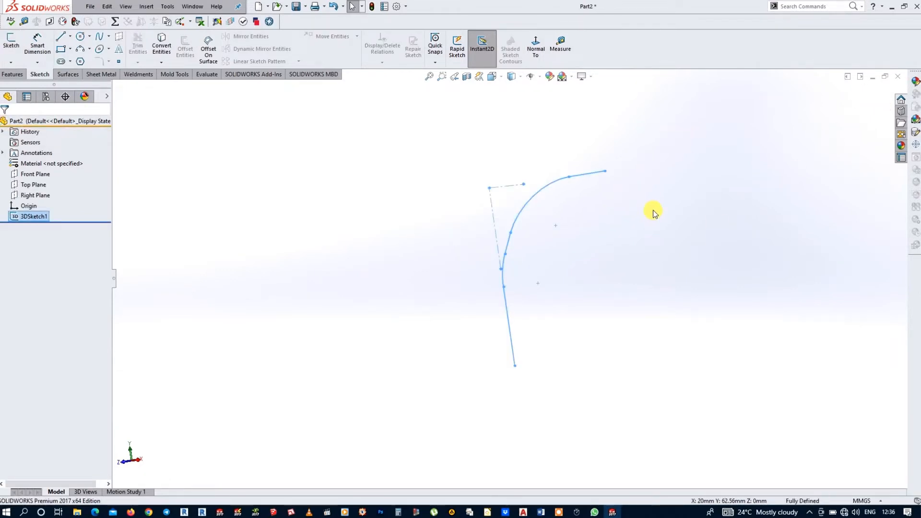
# Step: Sketch two concentric circles with diameters of 15 mm and 11 mm on the Top Plane, away from the origin
pyautogui.moveTo(652, 210); pyautogui.dragTo(693, 222, button='middle')
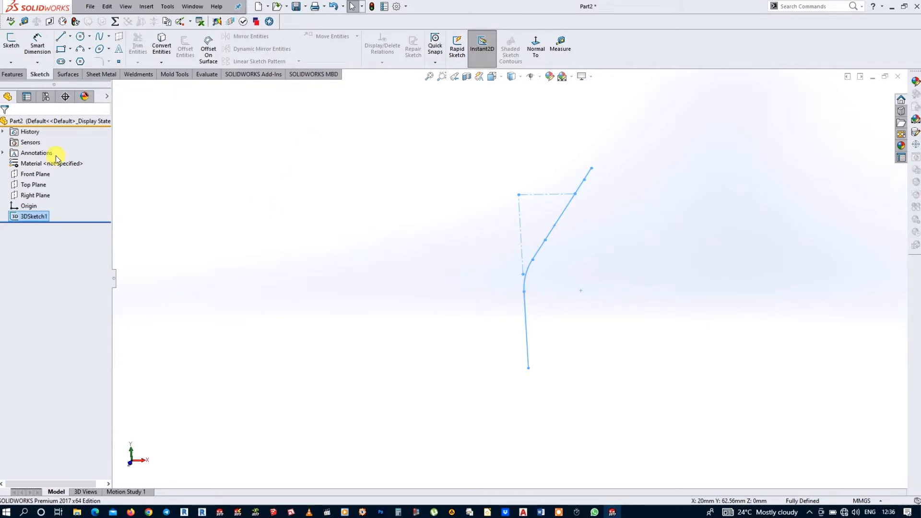
pyautogui.click(14, 187)
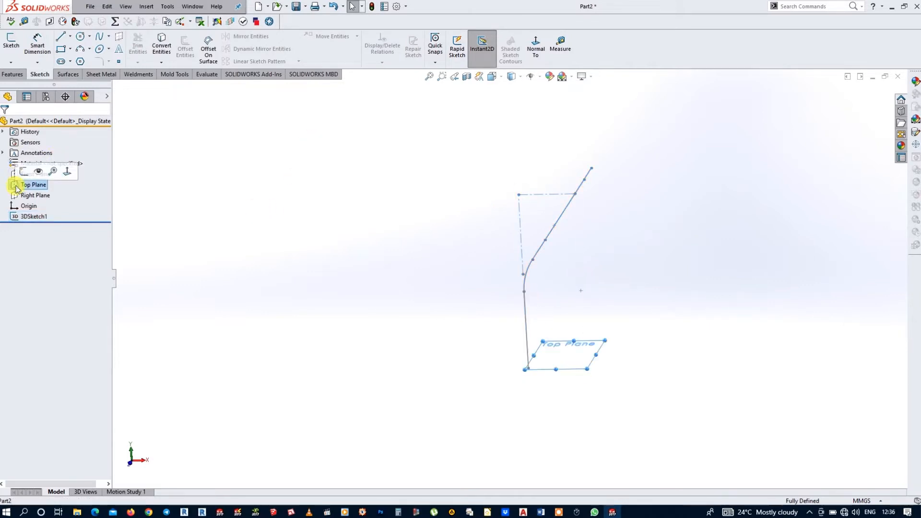
pyautogui.click(24, 171)
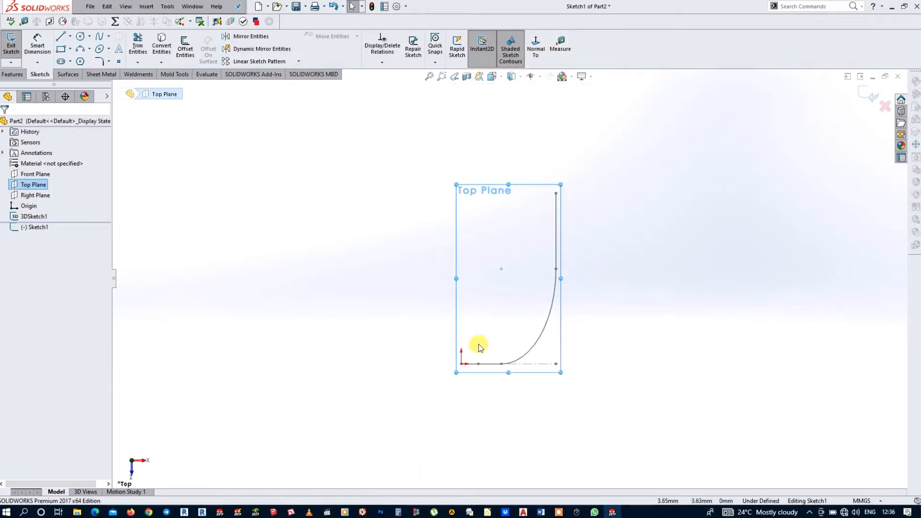
pyautogui.click(535, 46)
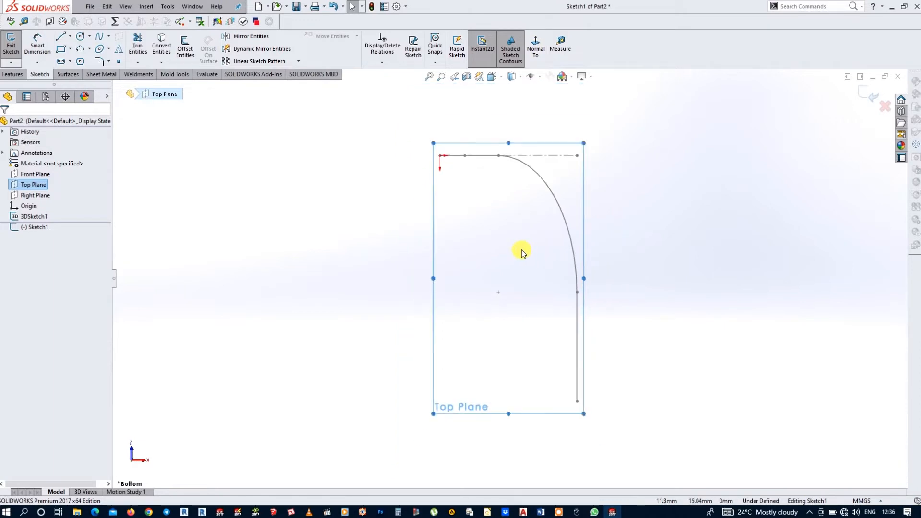
pyautogui.click(80, 36)
pyautogui.click(493, 244)
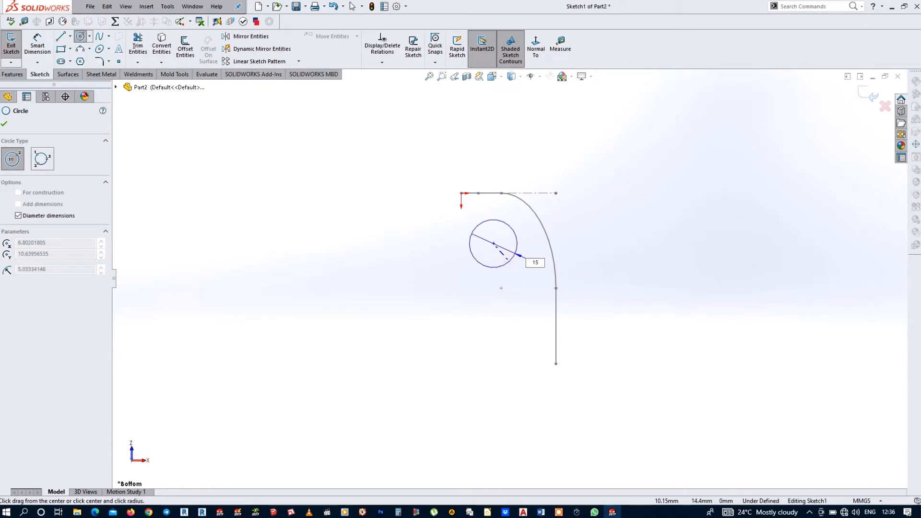
pyautogui.press('Return')
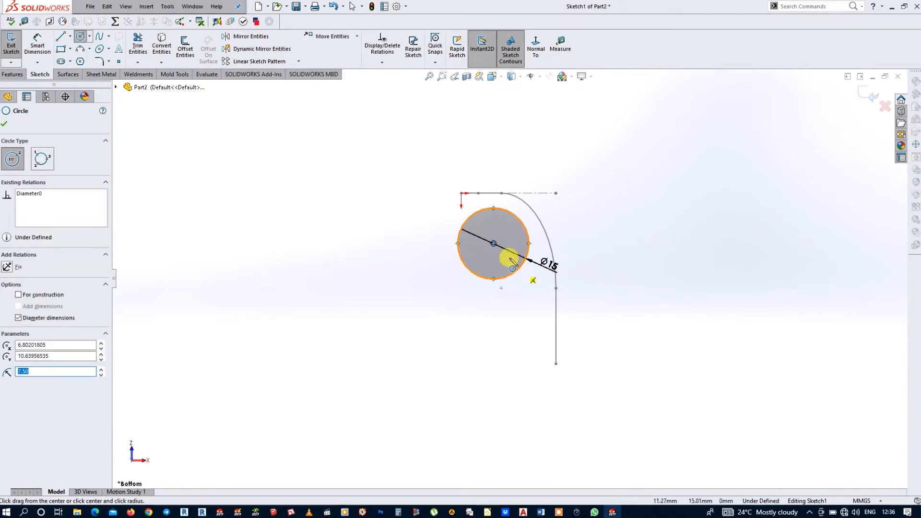
pyautogui.click(493, 244)
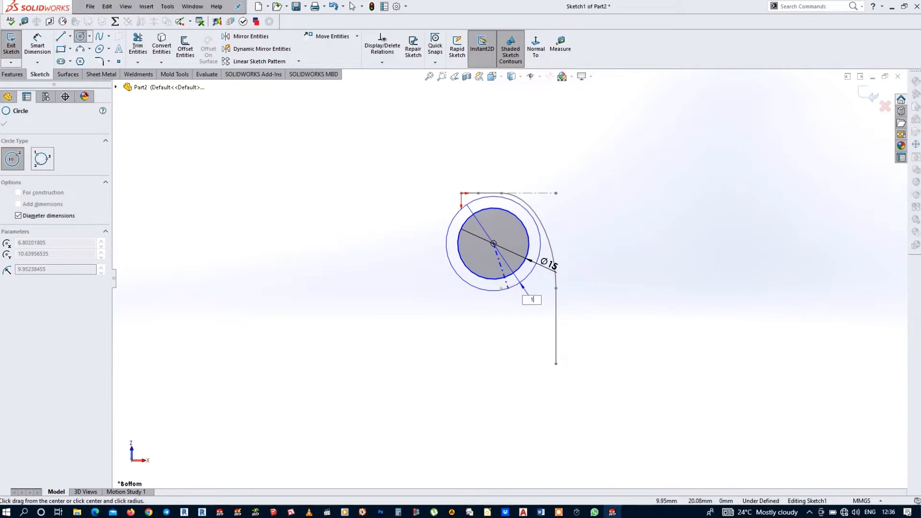
pyautogui.press('Return')
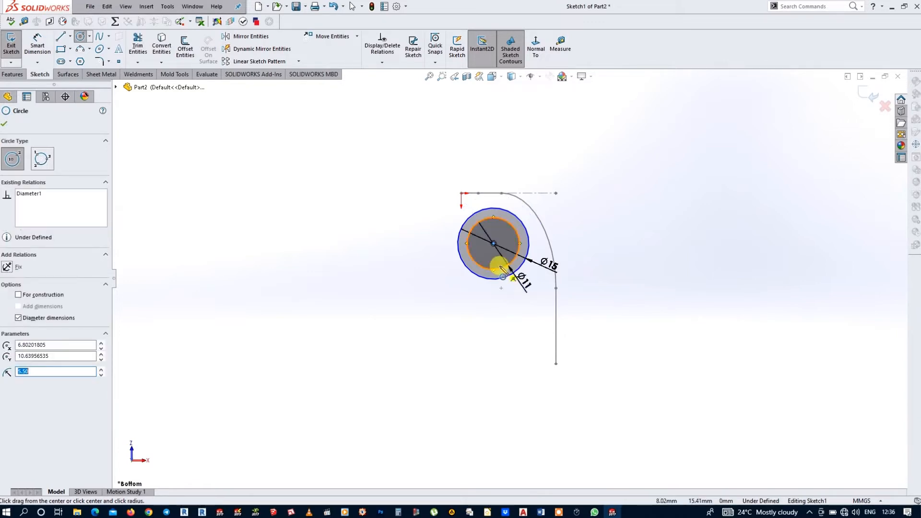
pyautogui.press('Escape')
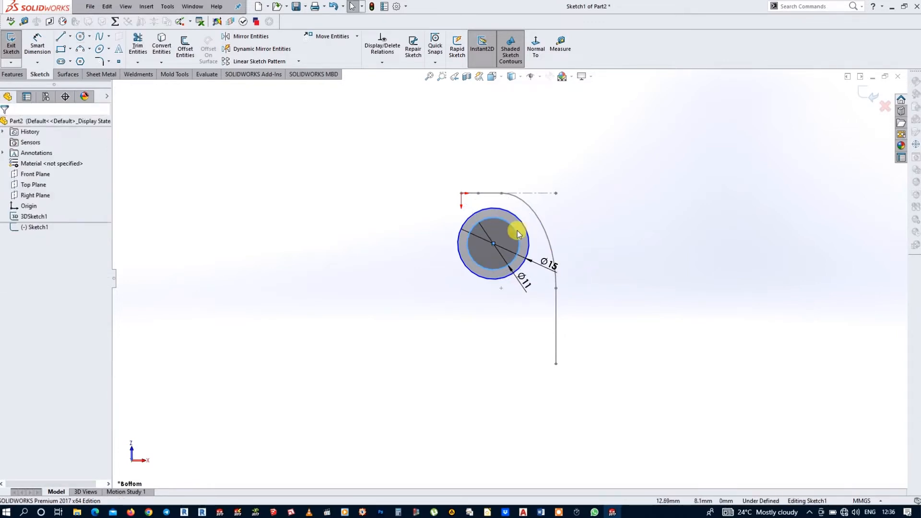
# Step: Add a Pierce relation between the circles' centre and the path's straight line at the origin, and exit the sketch
pyautogui.moveTo(629, 223); pyautogui.dragTo(580, 269, button='middle')
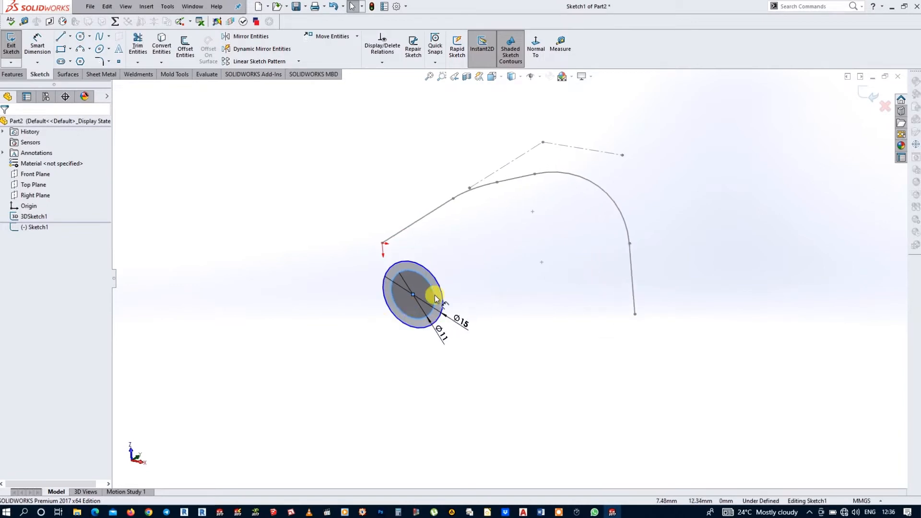
pyautogui.click(413, 294)
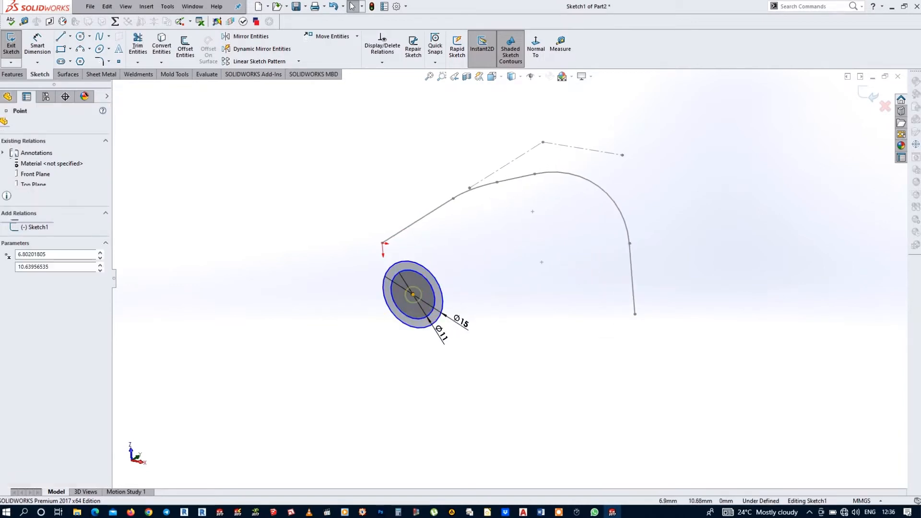
pyautogui.keyDown('ctrl'); pyautogui.click(420, 224); pyautogui.keyUp('ctrl')
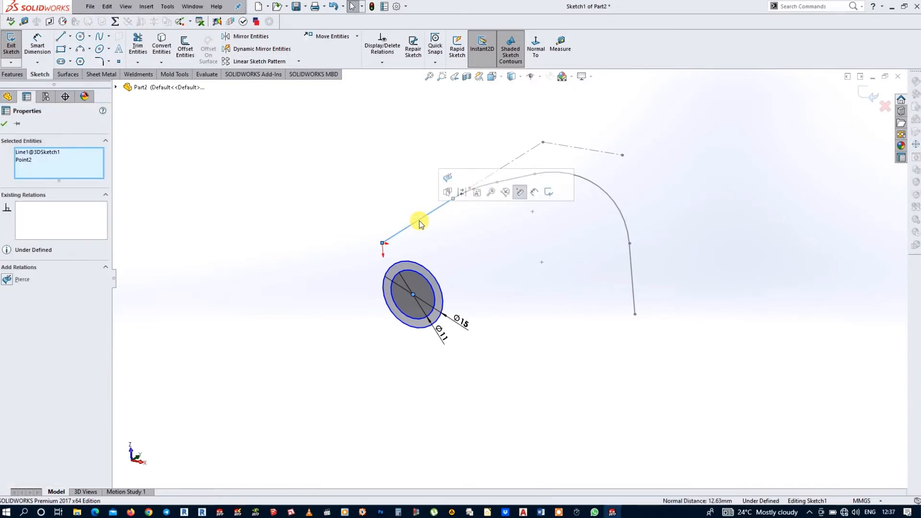
pyautogui.click(447, 179)
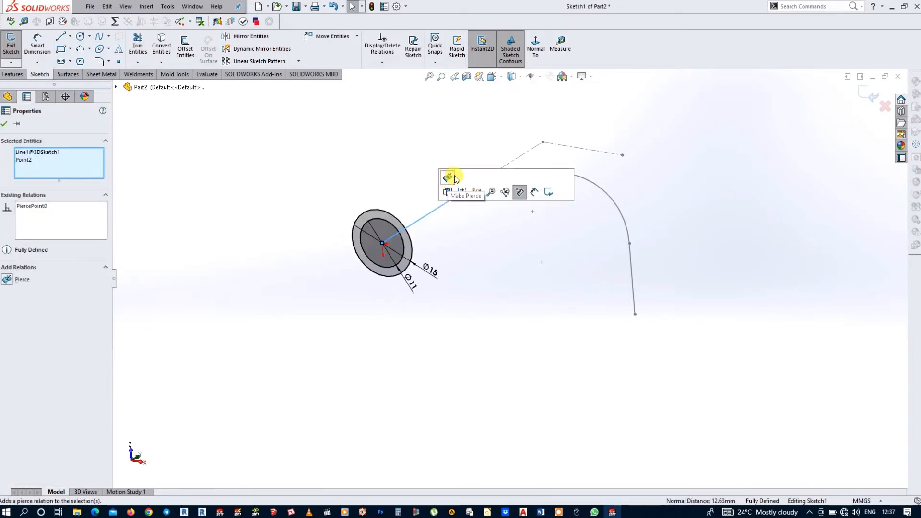
pyautogui.click(3, 125)
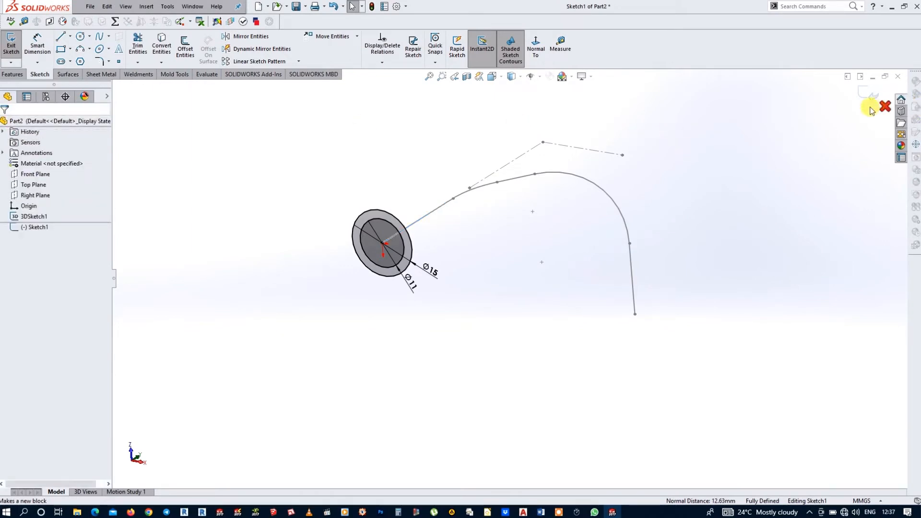
pyautogui.hotkey('ctrl', '1')
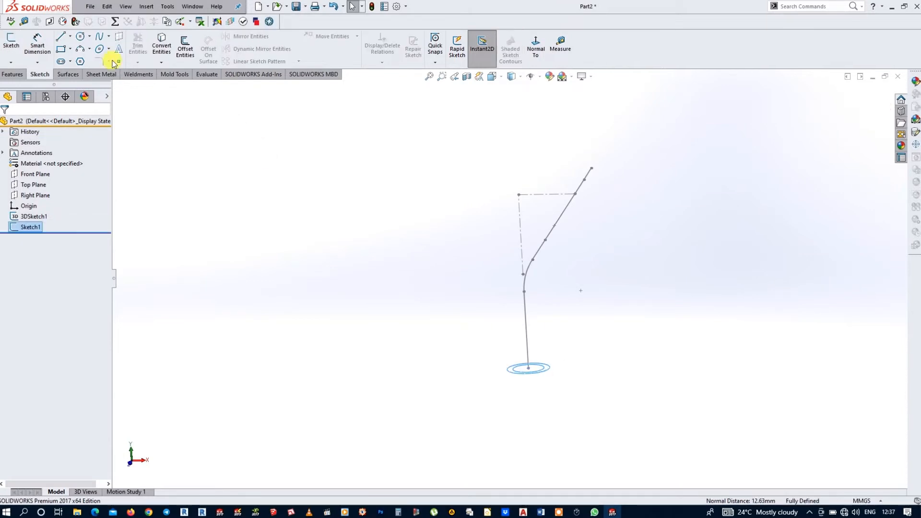
# Step: Create a Swept Boss/Base from the two-circle profile along the 3D sketch path
pyautogui.click(13, 75)
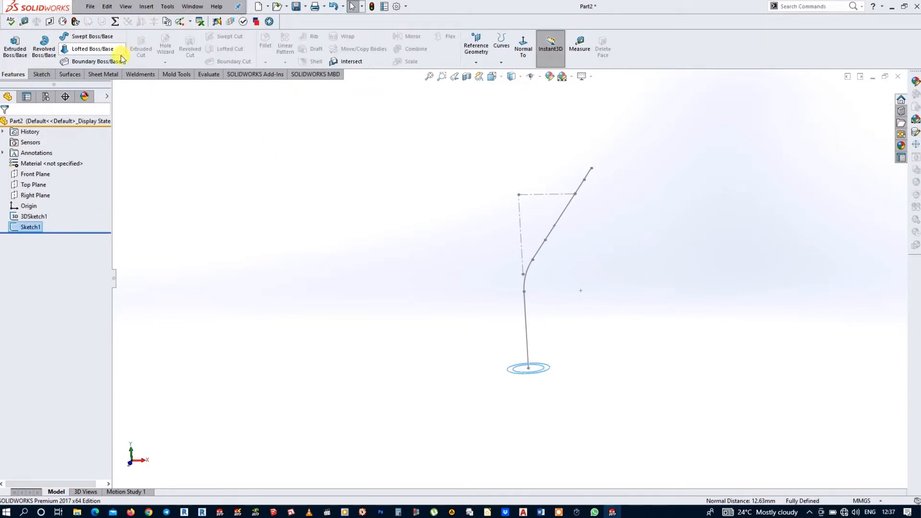
pyautogui.click(83, 38)
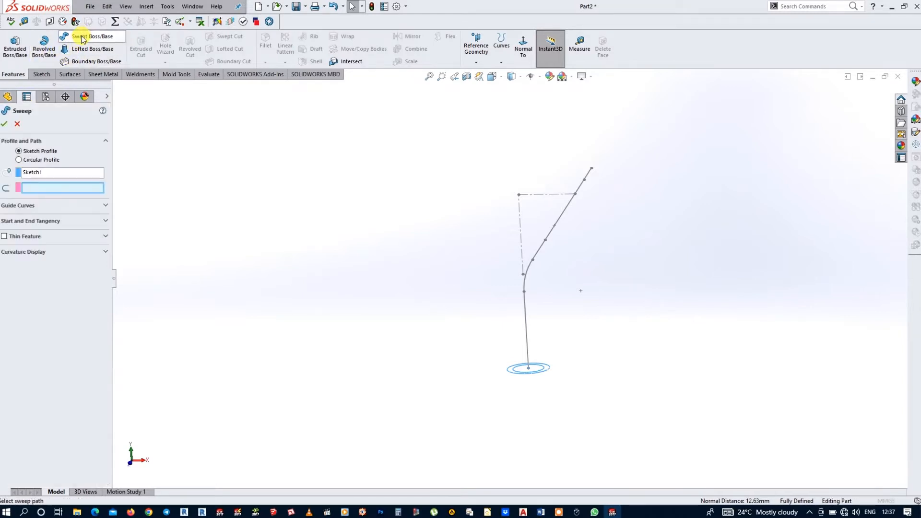
pyautogui.click(525, 312)
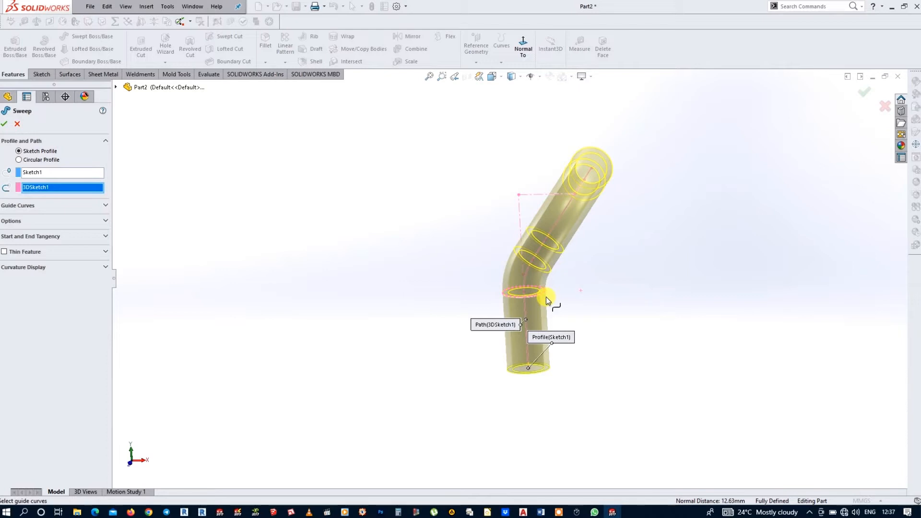
pyautogui.click(6, 125)
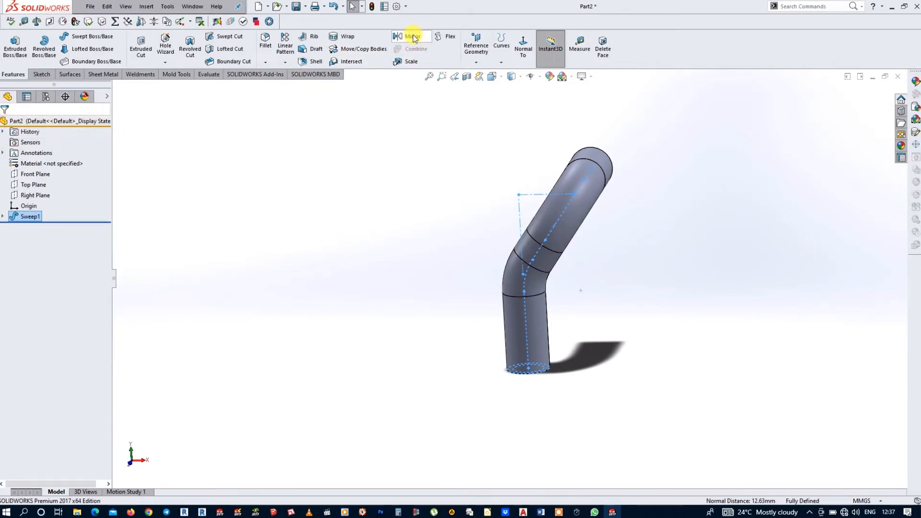
# Step: Mirror the swept pipe about the Right Plane
pyautogui.click(412, 37)
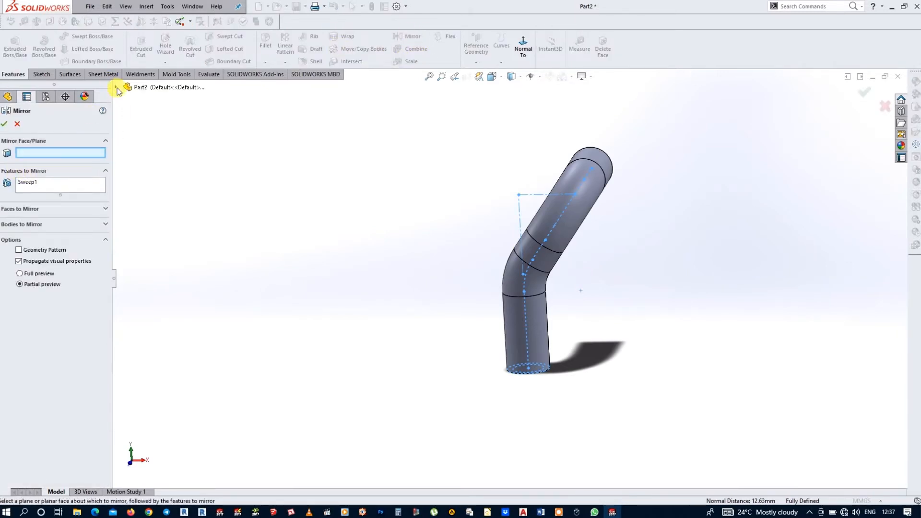
pyautogui.click(116, 88)
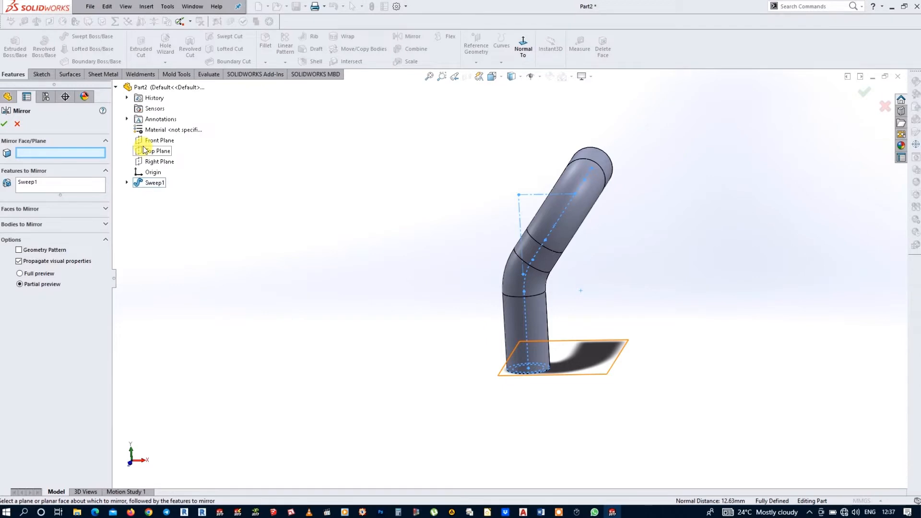
pyautogui.click(144, 161)
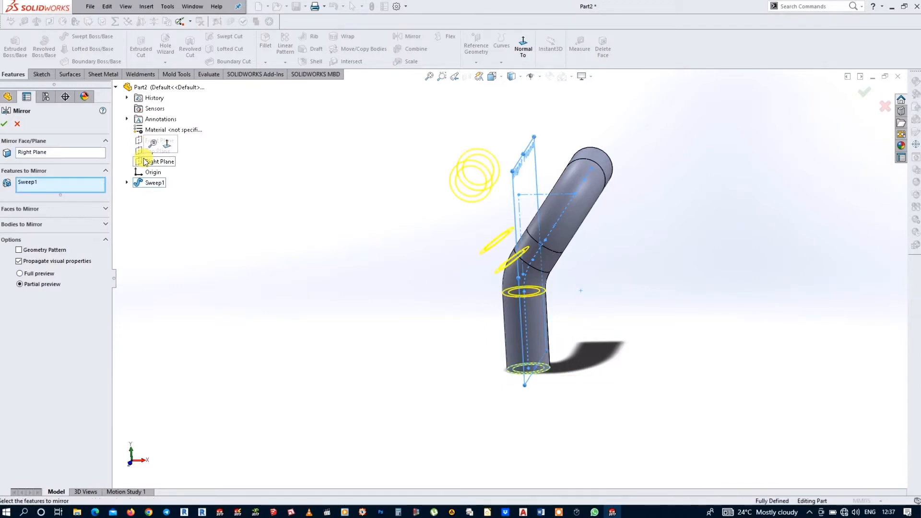
pyautogui.click(6, 125)
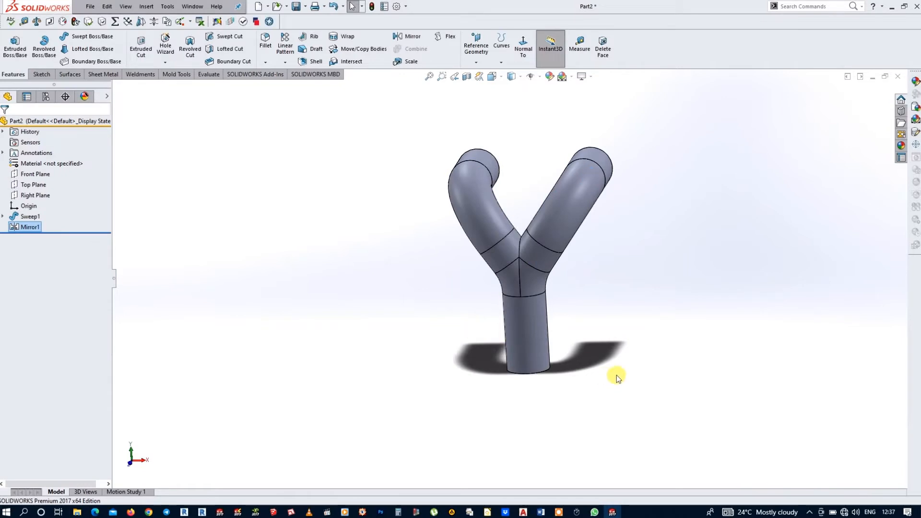
# Step: Sketch on the annular end face of the straight stem, converting its inner bore edge into a circle, and exit the sketch
pyautogui.moveTo(616, 379); pyautogui.dragTo(512, 256, button='middle')
pyautogui.scroll(-4, 520, 257)
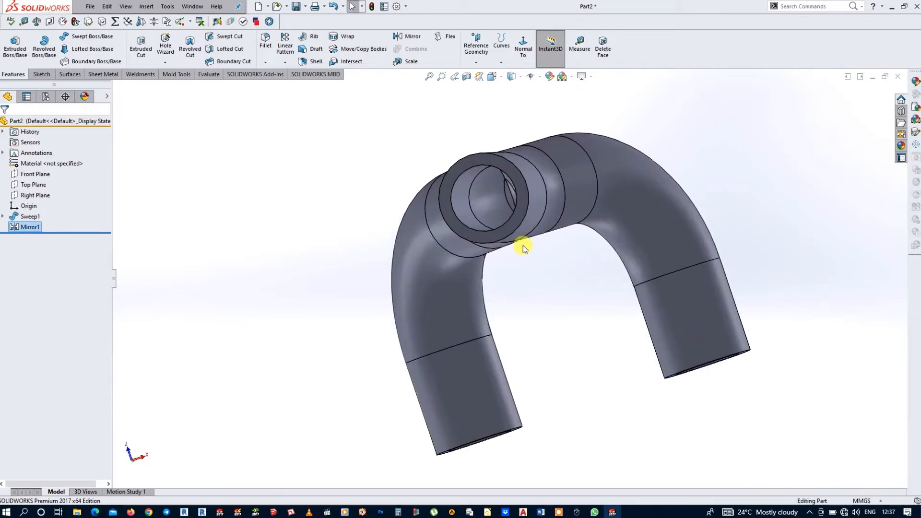
pyautogui.click(525, 187)
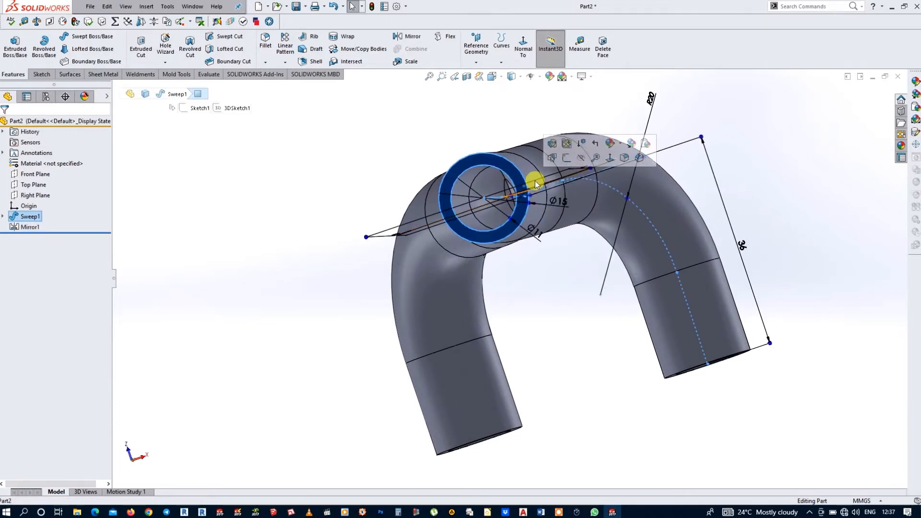
pyautogui.click(567, 157)
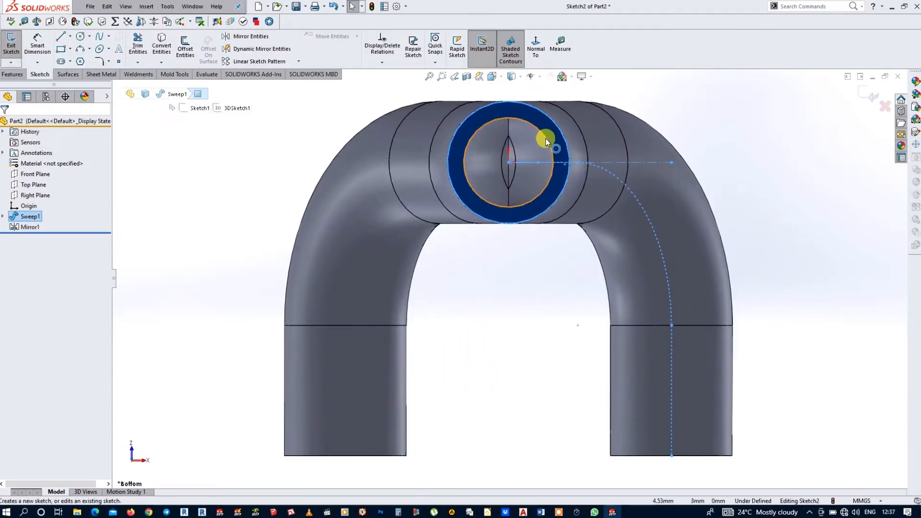
pyautogui.click(543, 136)
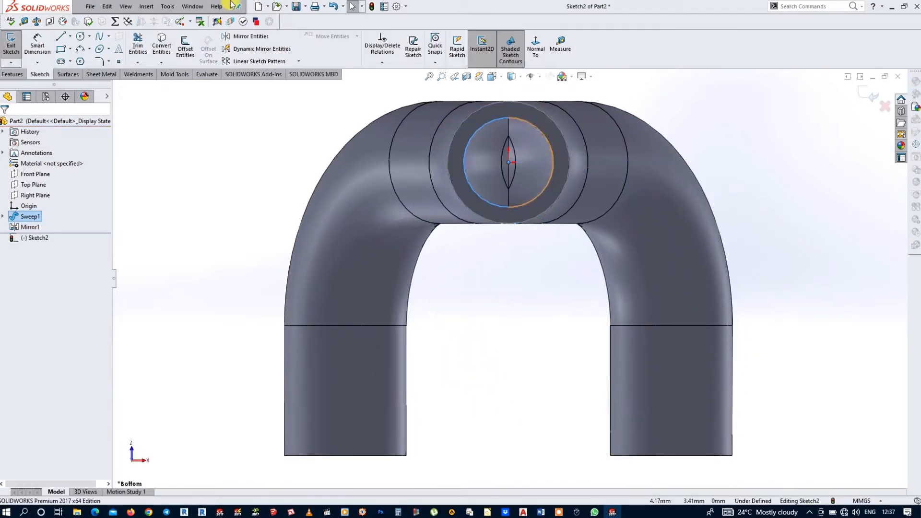
pyautogui.click(166, 47)
pyautogui.moveTo(756, 222); pyautogui.dragTo(671, 233, button='middle')
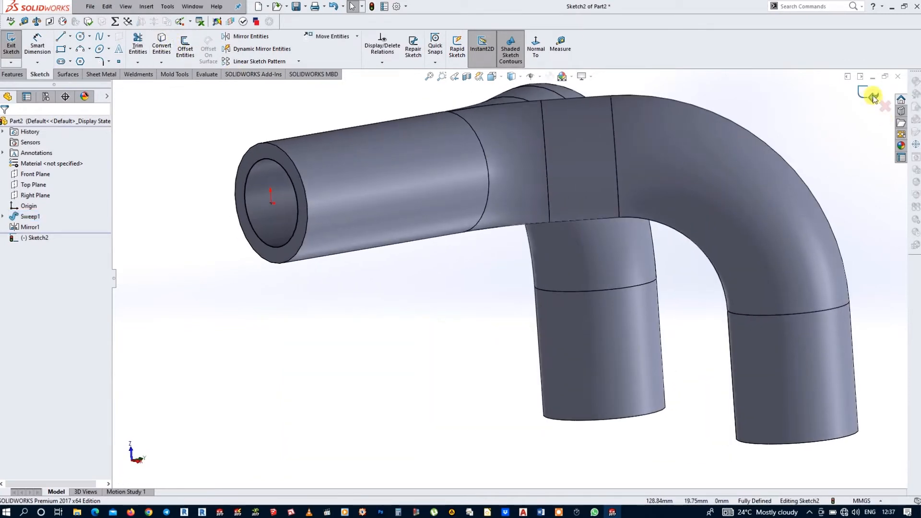
pyautogui.click(873, 98)
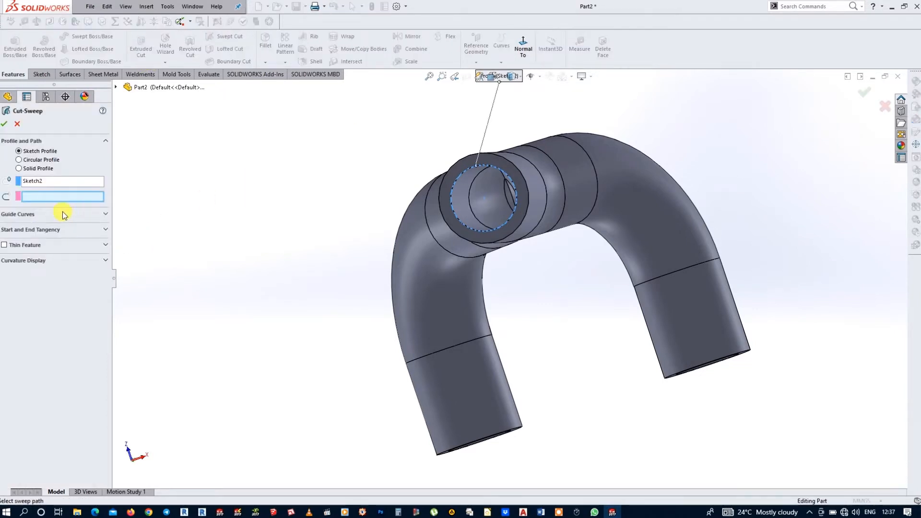
# Step: Create a Swept Cut using the bore circle as the profile and 3DSketch1 as the path
pyautogui.click(116, 87)
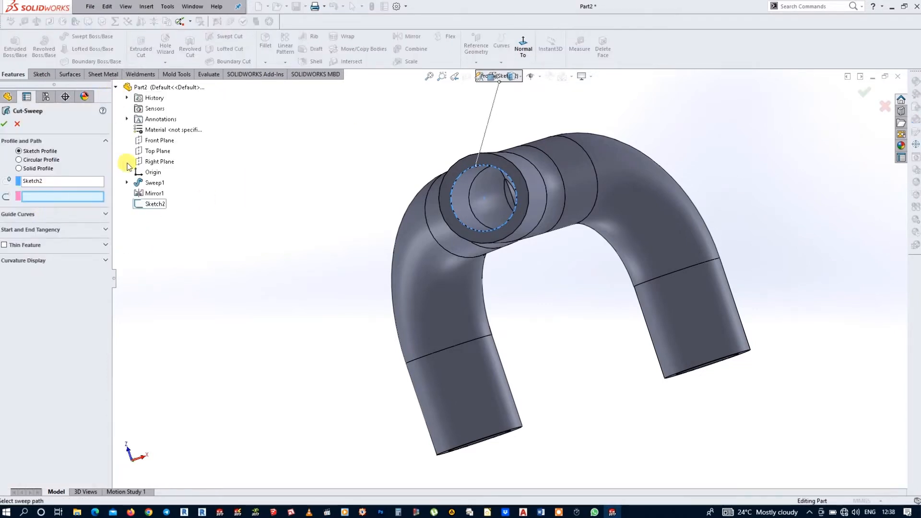
pyautogui.click(127, 183)
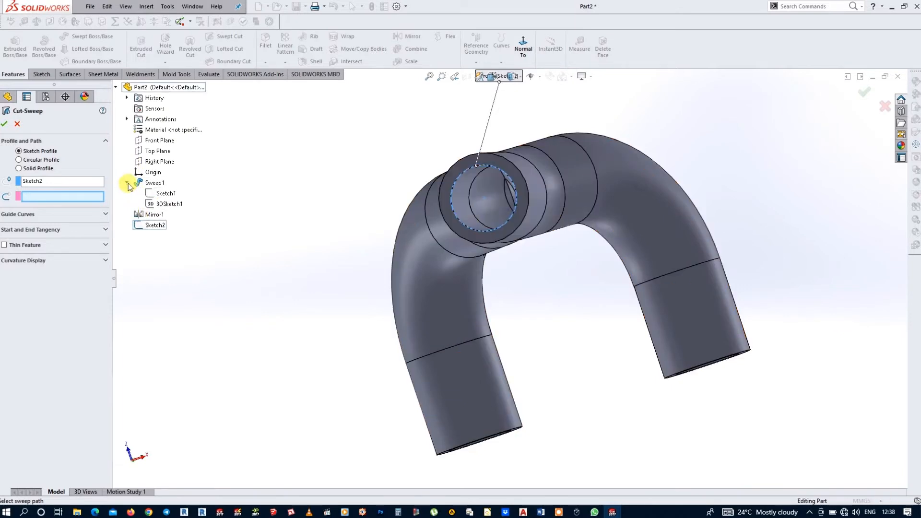
pyautogui.click(158, 203)
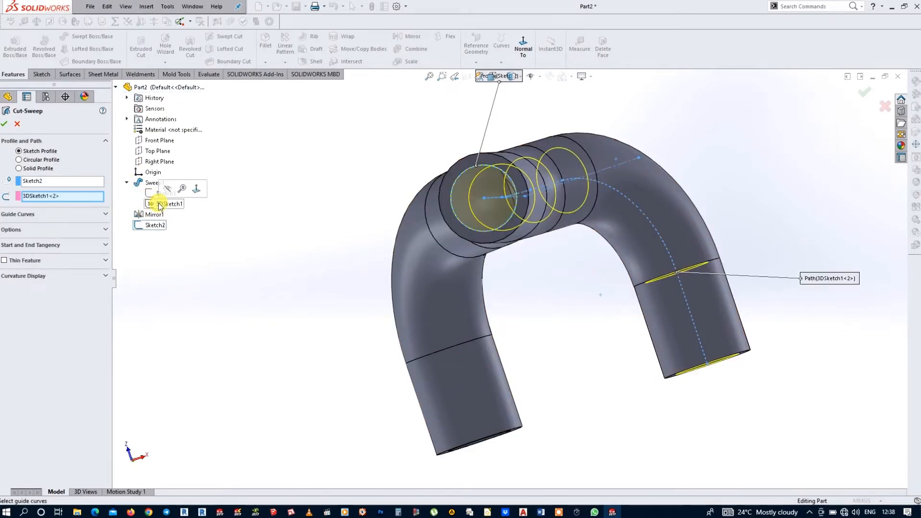
pyautogui.click(5, 124)
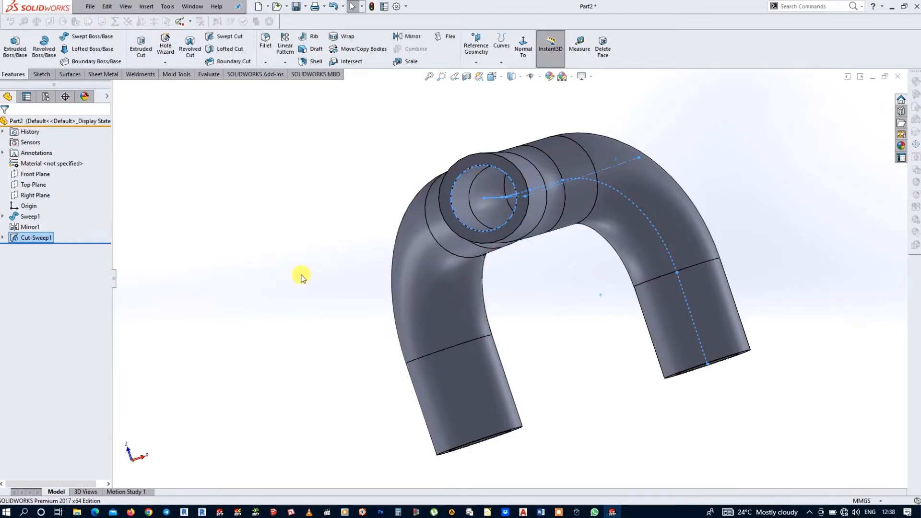
# Step: Mirror the swept cut about the Right Plane
pyautogui.click(411, 37)
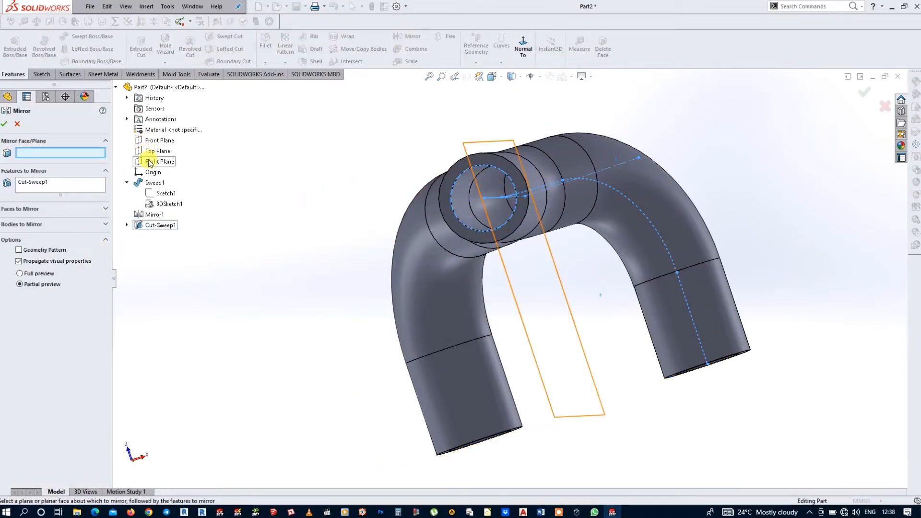
pyautogui.click(151, 163)
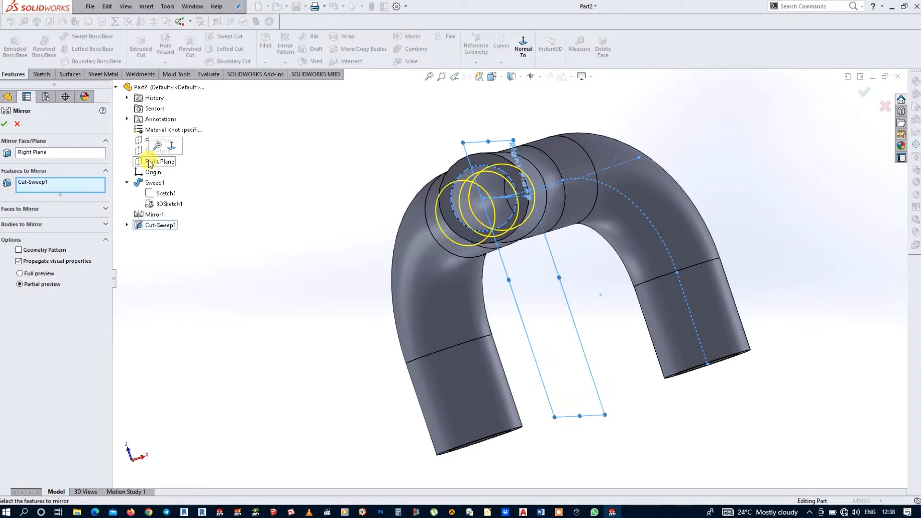
pyautogui.click(6, 124)
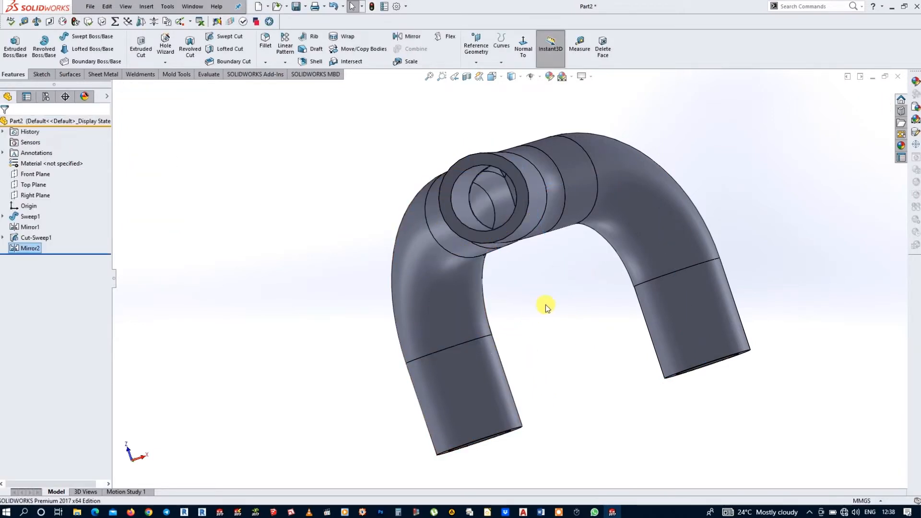
# Step: Fillet the outer edge in the crotch between the two branches with a 7 mm radius
pyautogui.moveTo(546, 304)
pyautogui.mouseDown(button='middle')
pyautogui.moveTo(559, 304)
pyautogui.moveTo(538, 301)
pyautogui.moveTo(532, 318)
pyautogui.moveTo(541, 386)
pyautogui.moveTo(570, 289)
pyautogui.moveTo(545, 399)
pyautogui.moveTo(557, 244)
pyautogui.moveTo(551, 313)
pyautogui.mouseUp(button='middle')
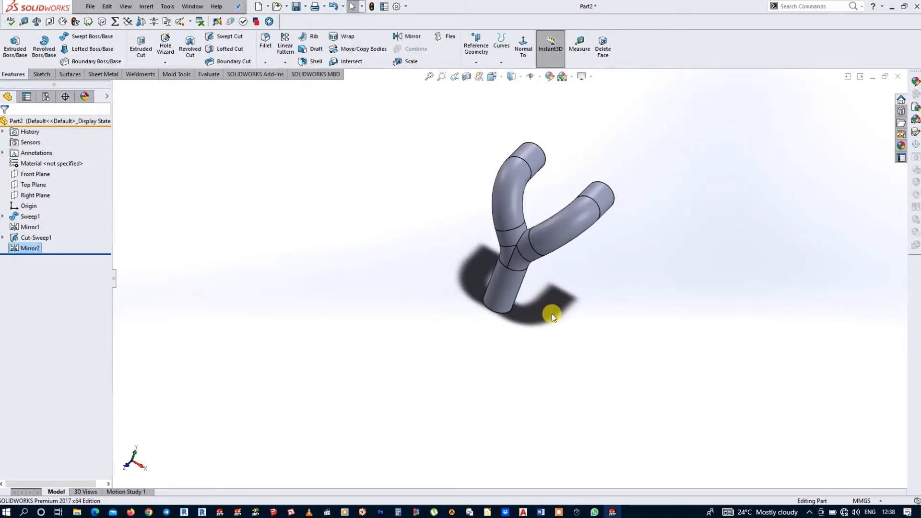
pyautogui.click(265, 40)
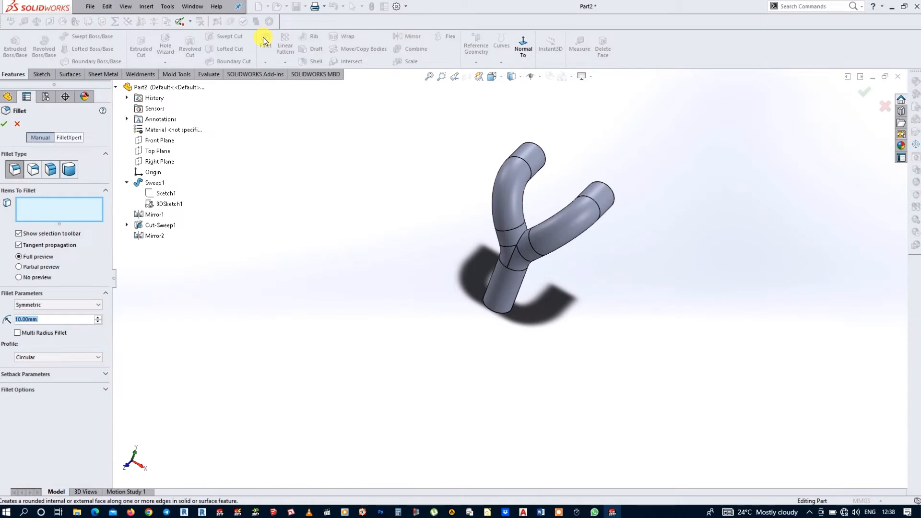
pyautogui.write('7')
pyautogui.scroll(-5, 518, 221)
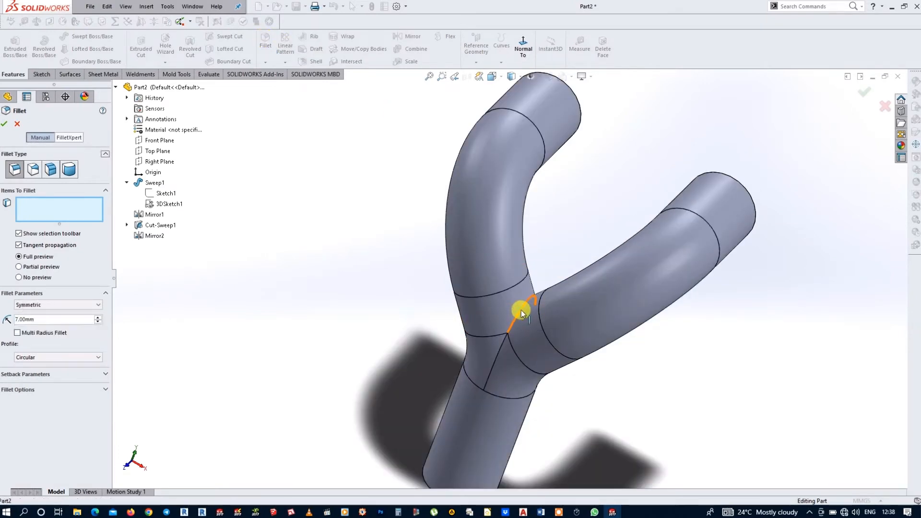
pyautogui.click(522, 310)
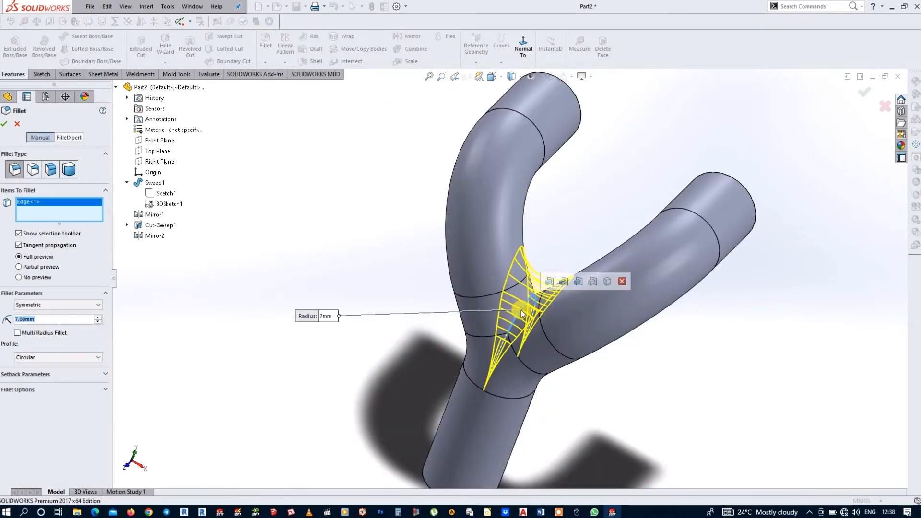
pyautogui.click(4, 124)
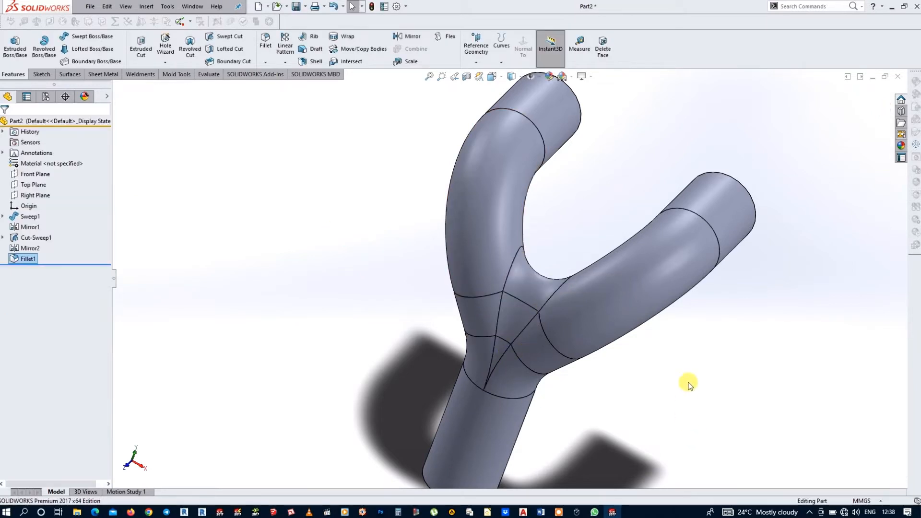
# Step: Fillet the internal edge where the two branch bores meet with a 5 mm radius
pyautogui.moveTo(687, 381); pyautogui.dragTo(683, 331, button='middle')
pyautogui.click(265, 38)
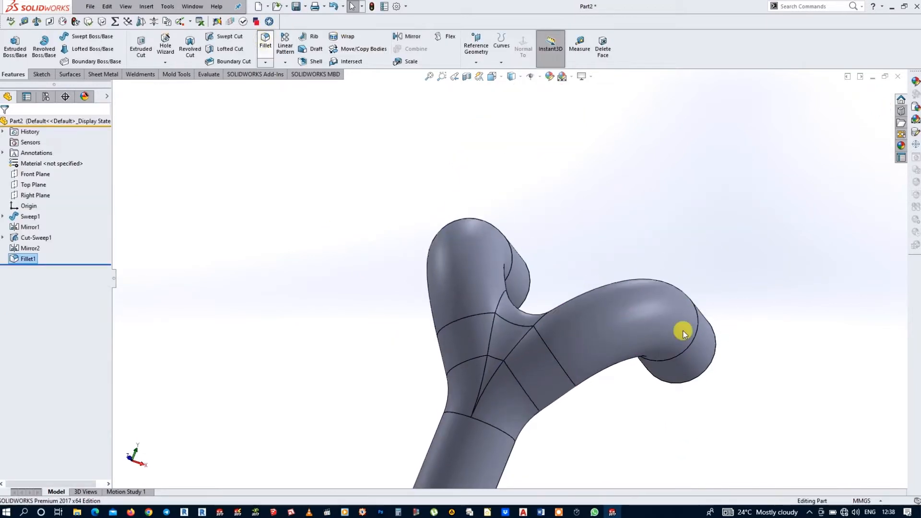
pyautogui.write('5')
pyautogui.scroll(3, 705, 463)
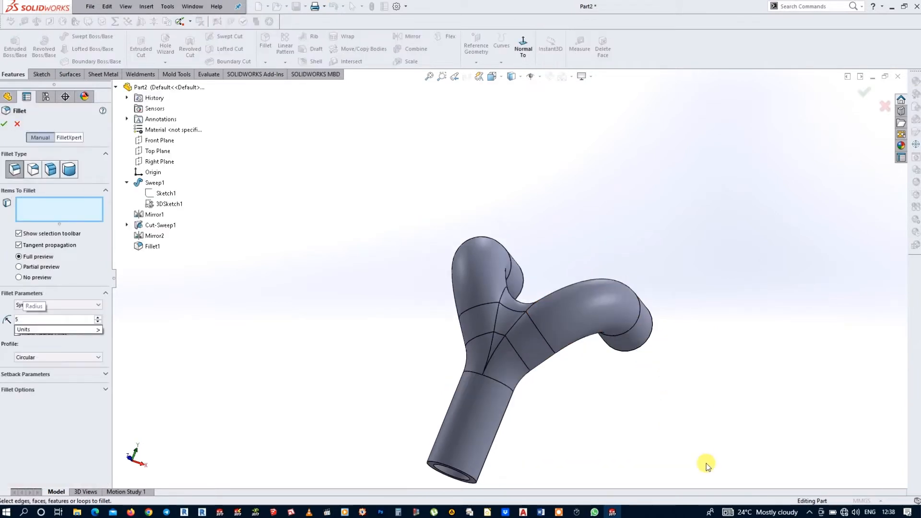
pyautogui.moveTo(571, 387); pyautogui.dragTo(504, 313, button='middle')
pyautogui.scroll(-2, 508, 302)
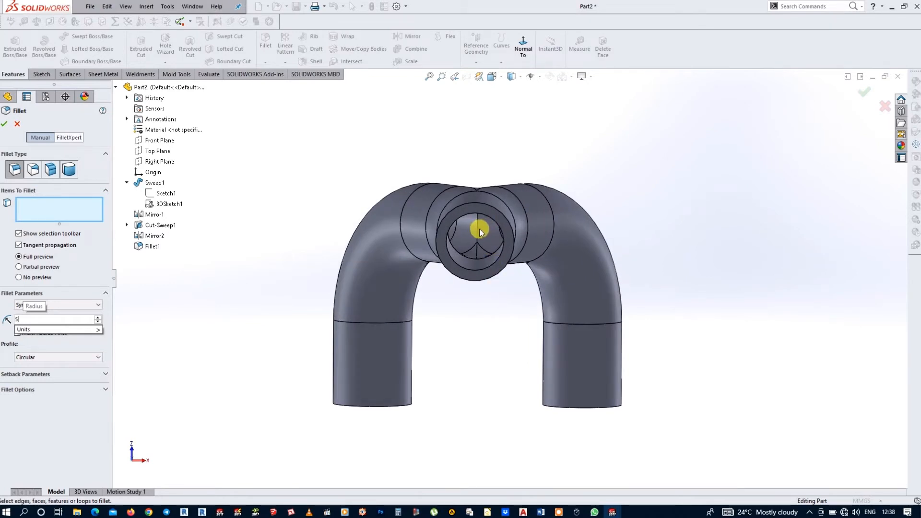
pyautogui.moveTo(480, 229); pyautogui.dragTo(489, 253, button='middle')
pyautogui.scroll(2, 489, 254)
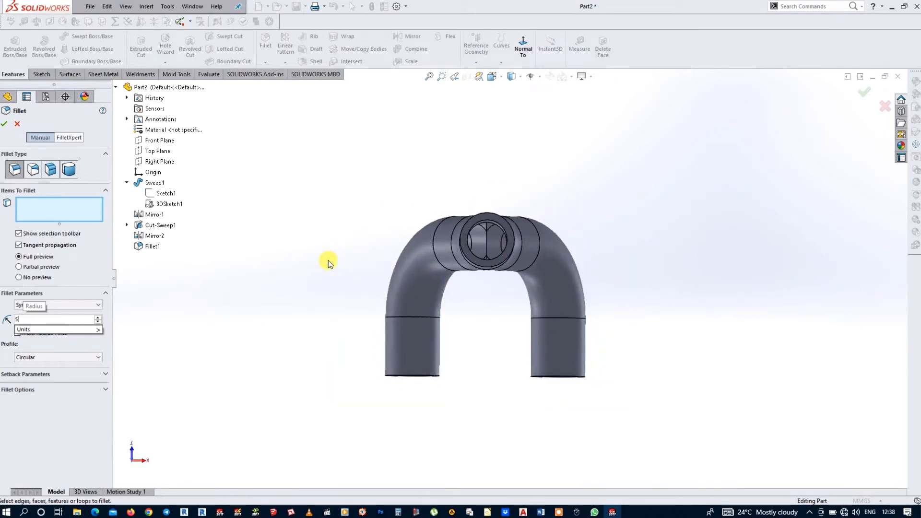
pyautogui.press('Return')
pyautogui.scroll(-2, 516, 280)
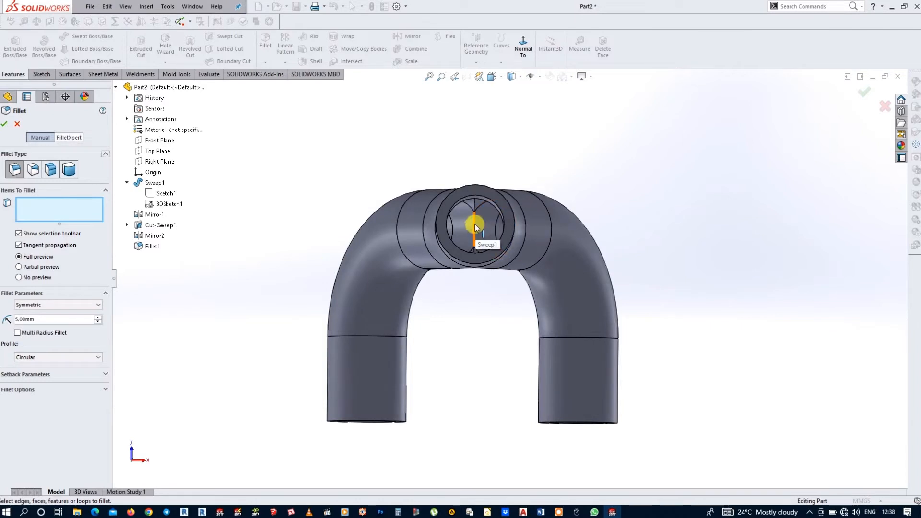
pyautogui.click(475, 228)
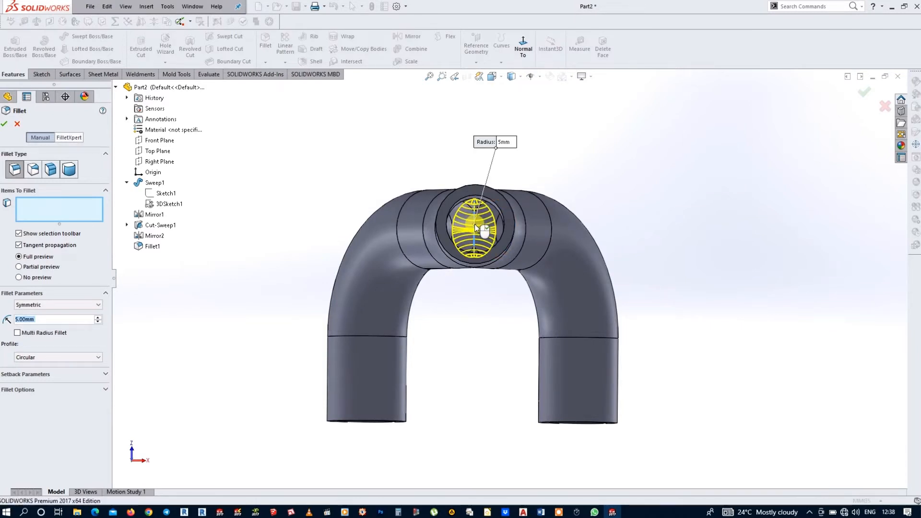
pyautogui.click(5, 124)
# Step: Start a new sketch on the stem's annular end face and convert the inner bore edge into it
pyautogui.moveTo(602, 201); pyautogui.dragTo(597, 279, button='middle')
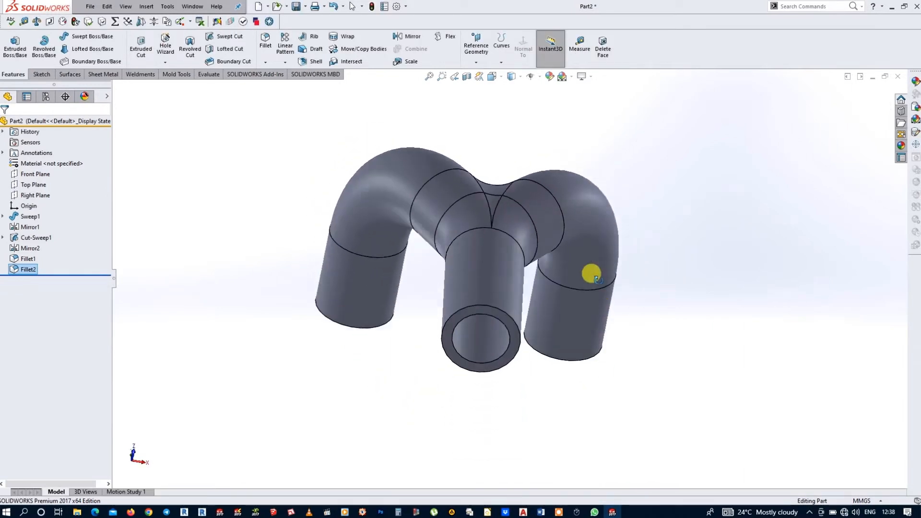
pyautogui.click(509, 347)
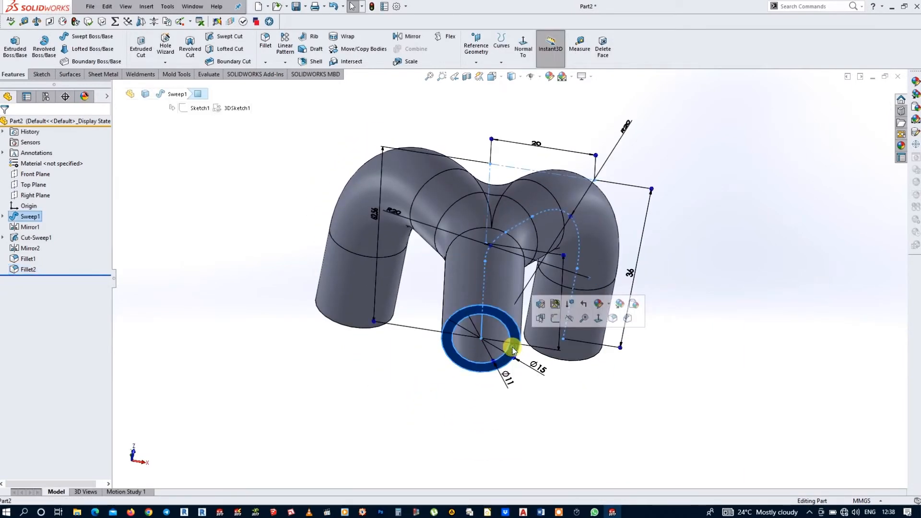
pyautogui.click(555, 319)
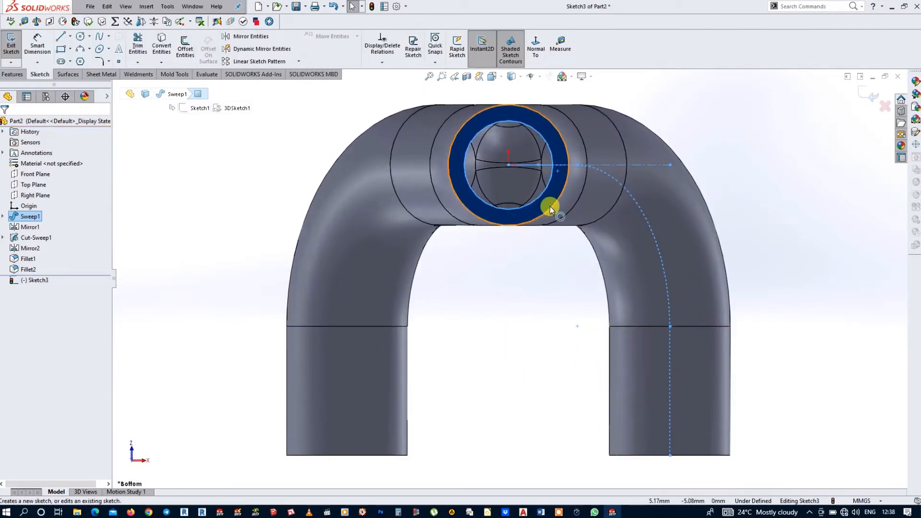
pyautogui.click(551, 178)
pyautogui.click(167, 55)
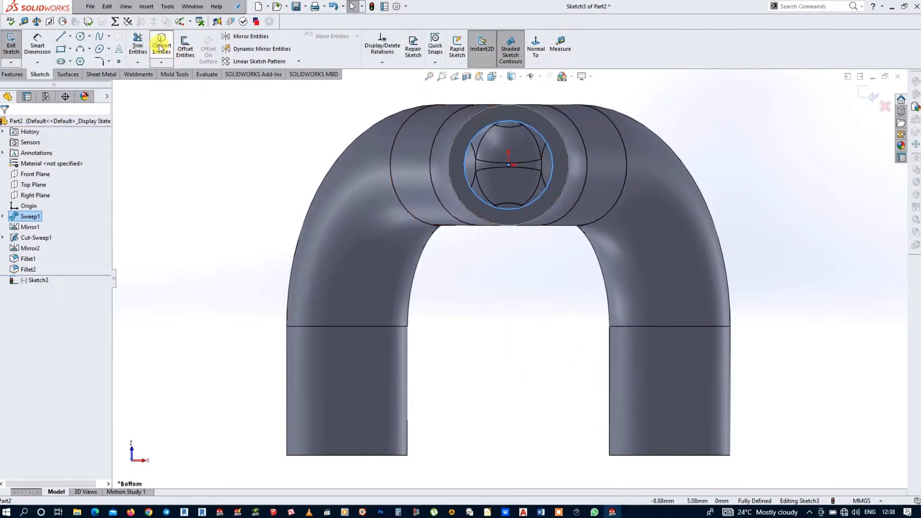
# Step: Draw two concentric circles with diameters of 20 mm and 25 mm centred on the origin, and exit the sketch
pyautogui.click(80, 37)
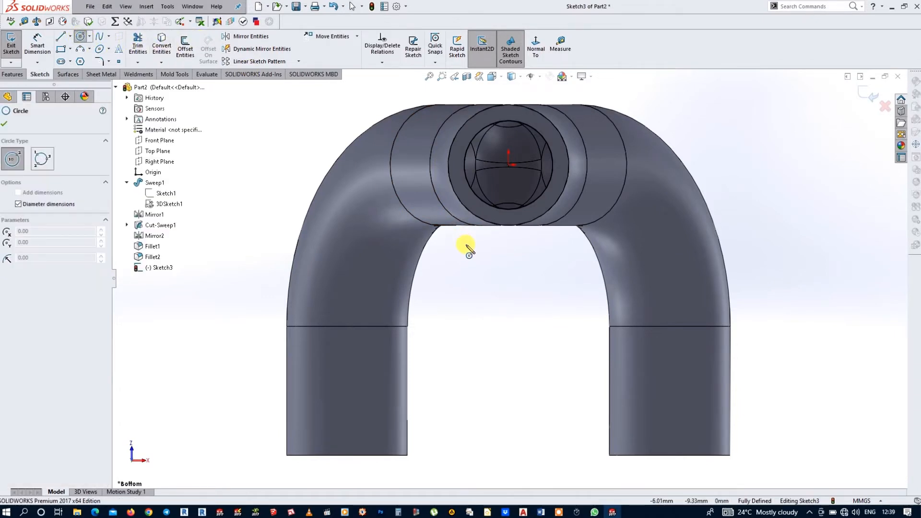
pyautogui.click(508, 164)
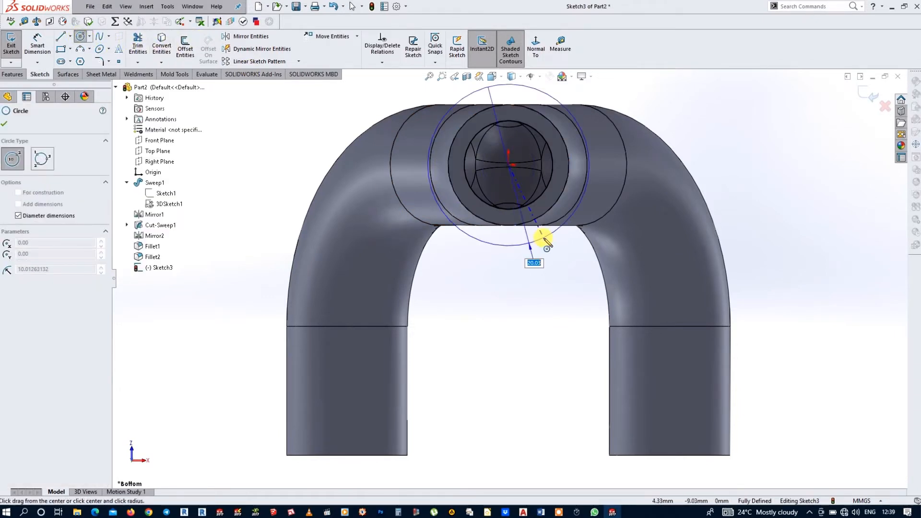
pyautogui.press('Return')
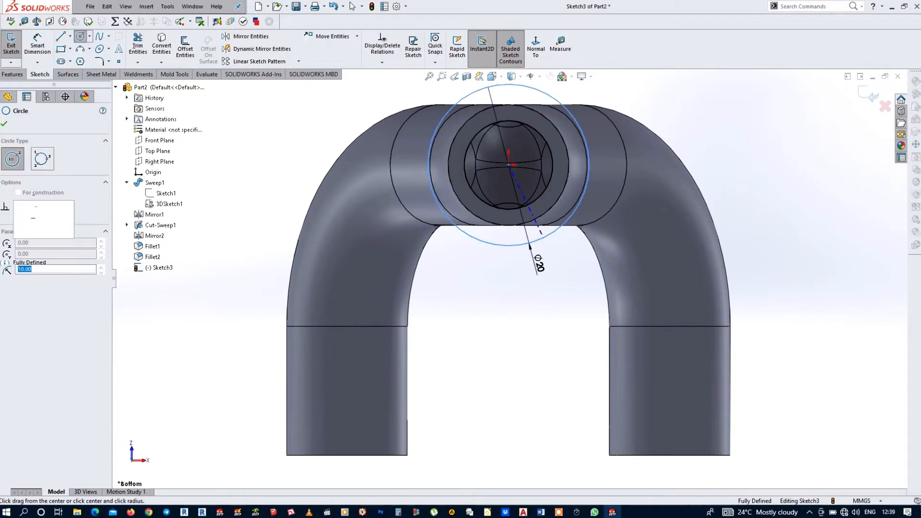
pyautogui.click(509, 164)
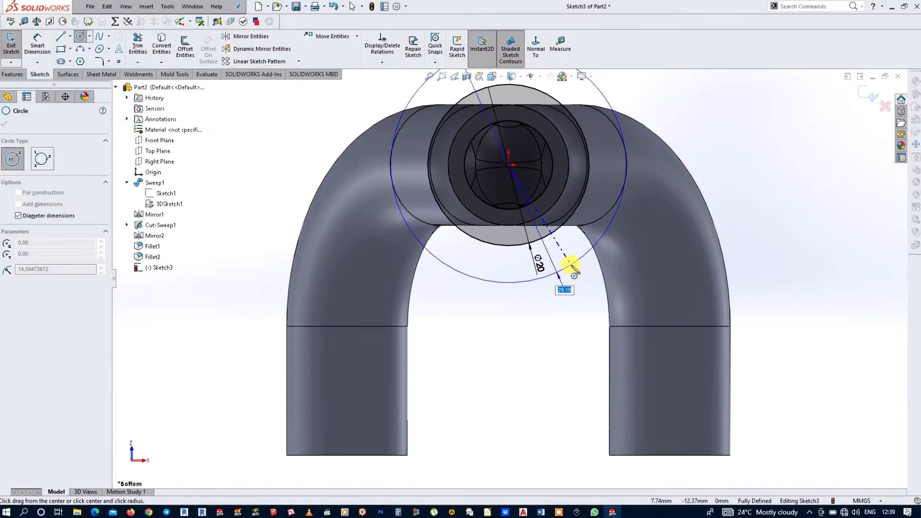
pyautogui.press('Return')
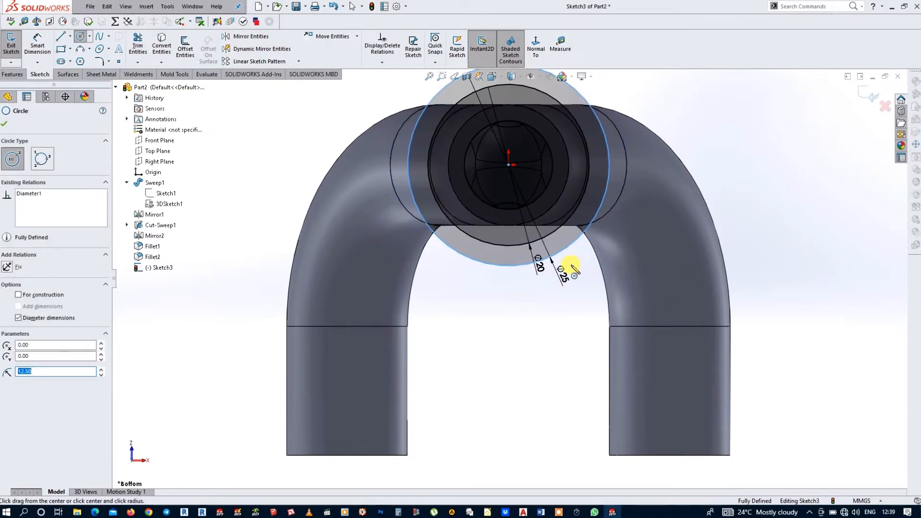
pyautogui.click(869, 97)
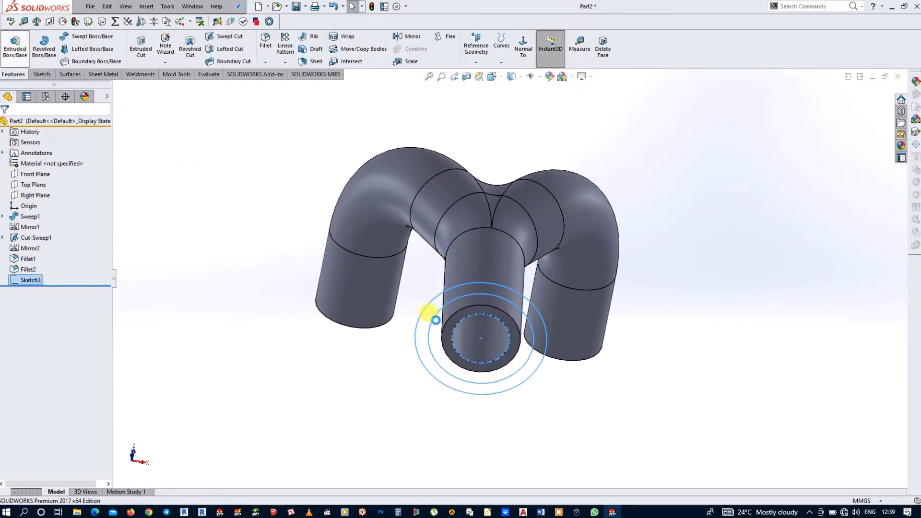
# Step: Extrude the sketch's ring region inside the 20 mm circle by 10 mm, reversed back along the stem and merged with the pipe
pyautogui.click(435, 344)
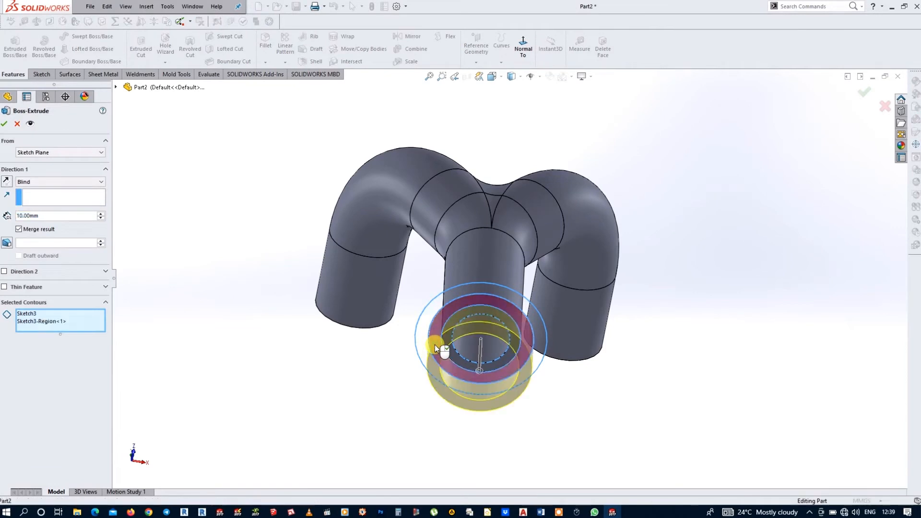
pyautogui.click(5, 184)
pyautogui.moveTo(646, 382); pyautogui.dragTo(689, 420, button='middle')
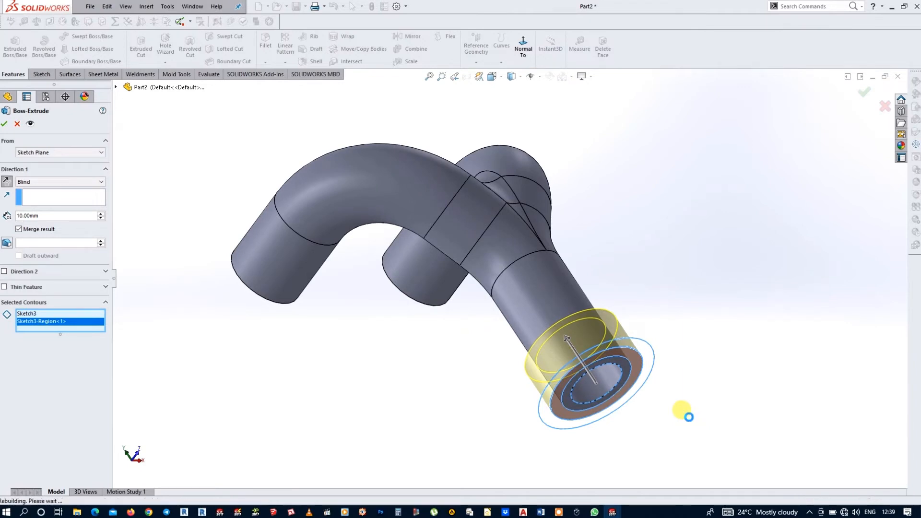
pyautogui.rightClick(689, 421)
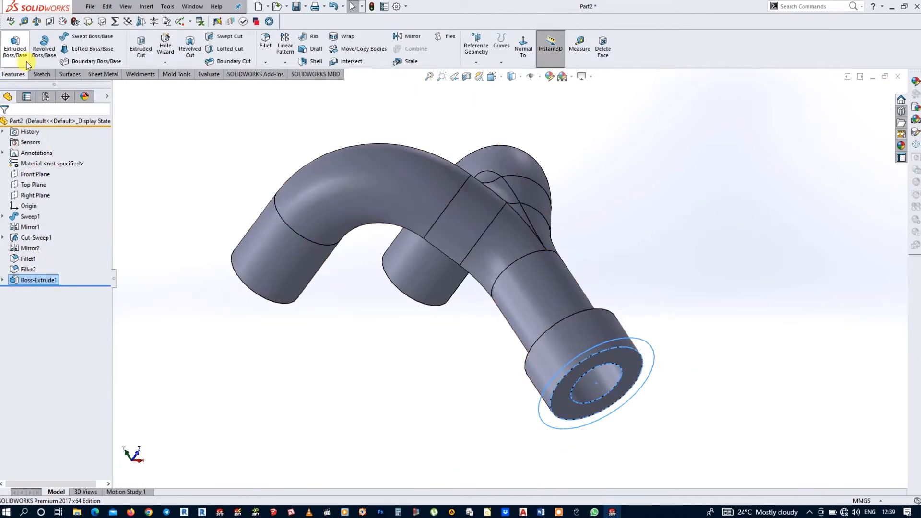
# Step: Start another boss extrusion from the collar's existing sketch, using the ring between the 20 mm and 25 mm circles as the contour
pyautogui.click(15, 45)
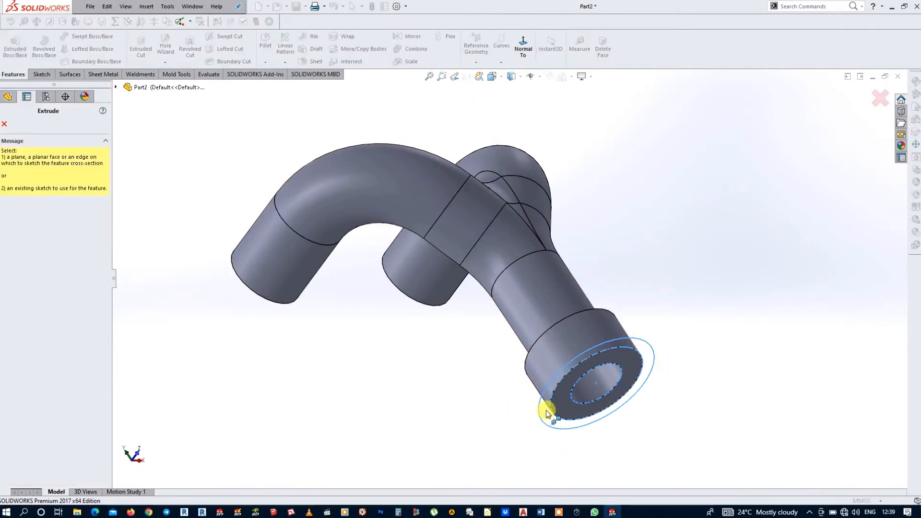
pyautogui.click(115, 87)
pyautogui.click(127, 246)
pyautogui.click(162, 257)
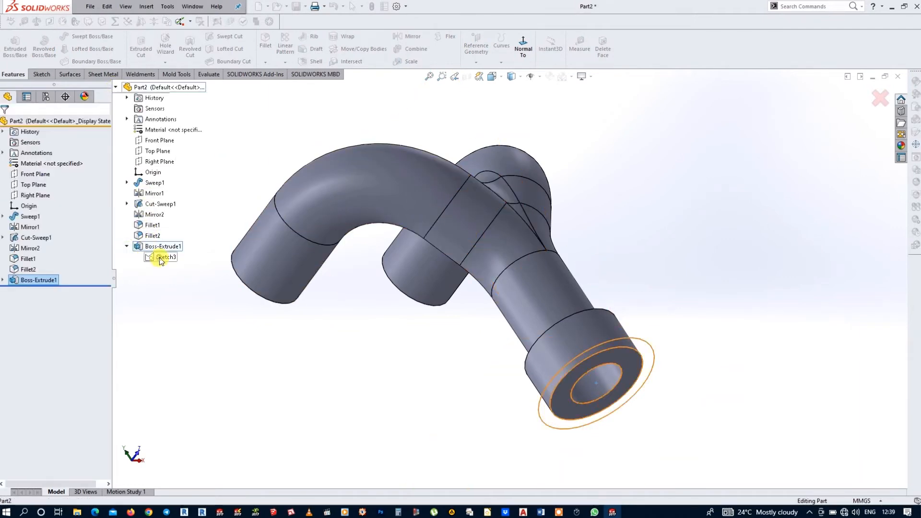
pyautogui.click(552, 424)
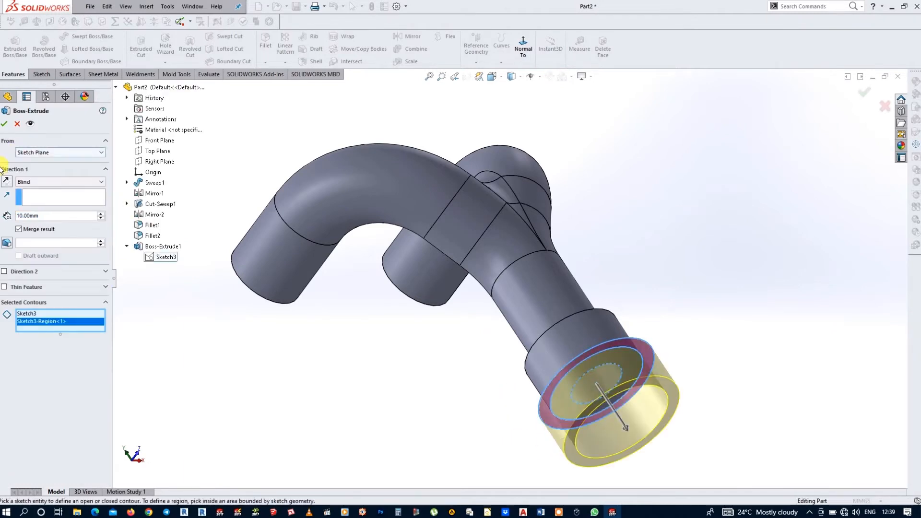
# Step: Start the extrusion at a 4 mm offset from the sketch plane, reversed towards the pipe
pyautogui.click(61, 156)
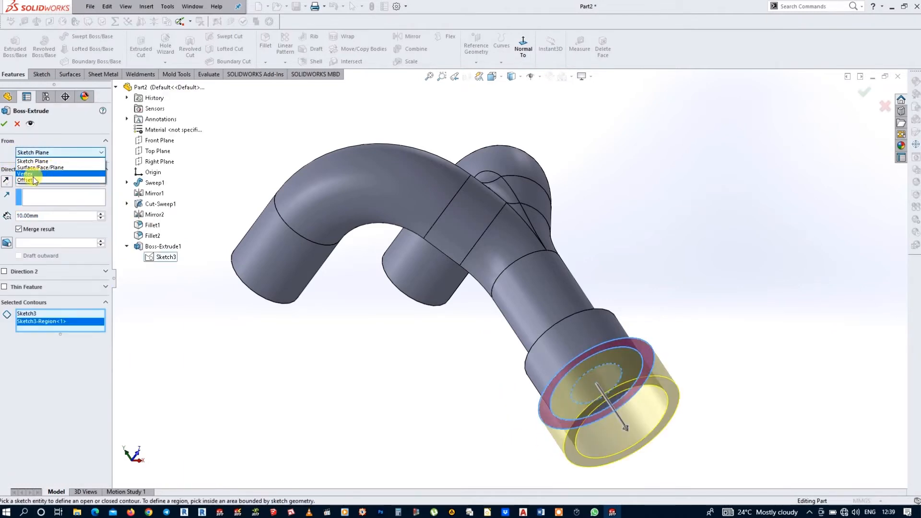
pyautogui.click(36, 181)
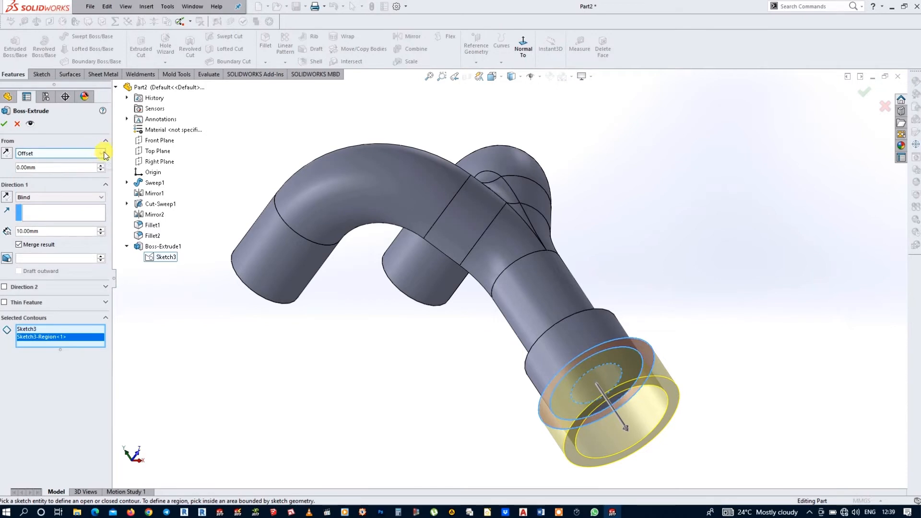
pyautogui.click(66, 167)
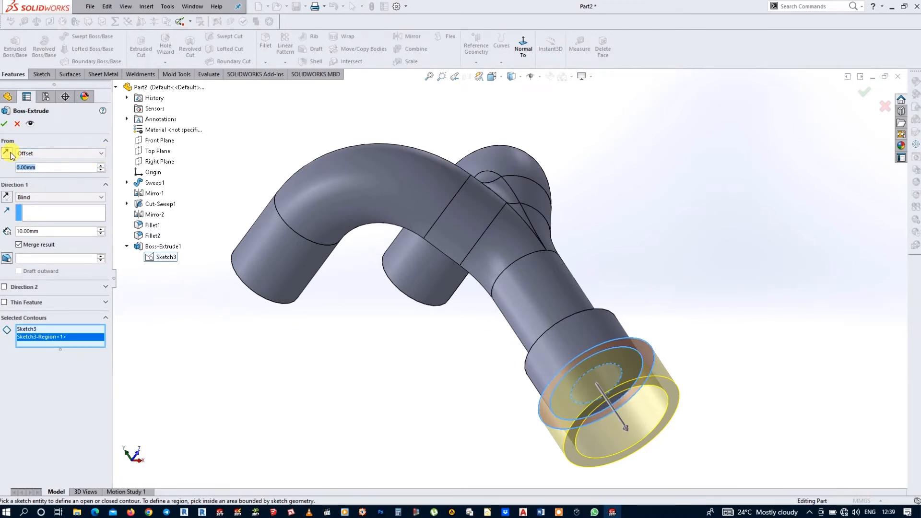
pyautogui.write('4')
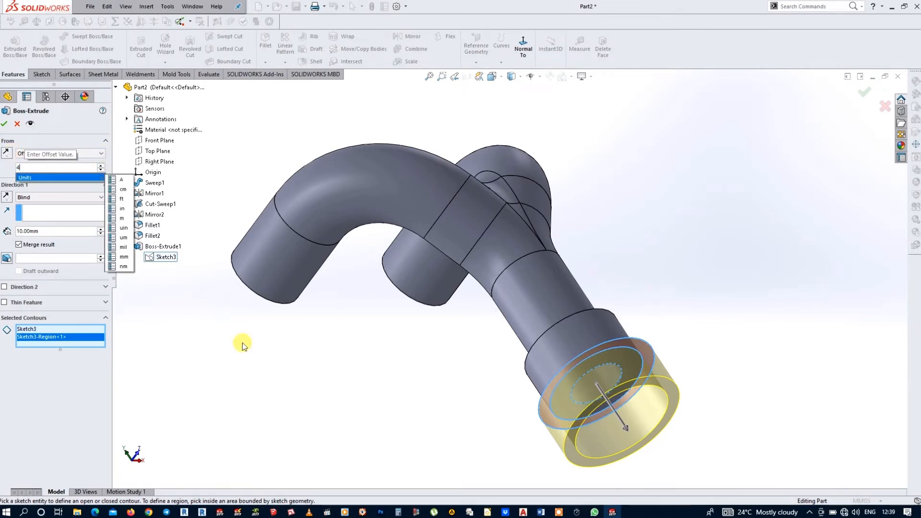
pyautogui.press('Return')
pyautogui.click(6, 154)
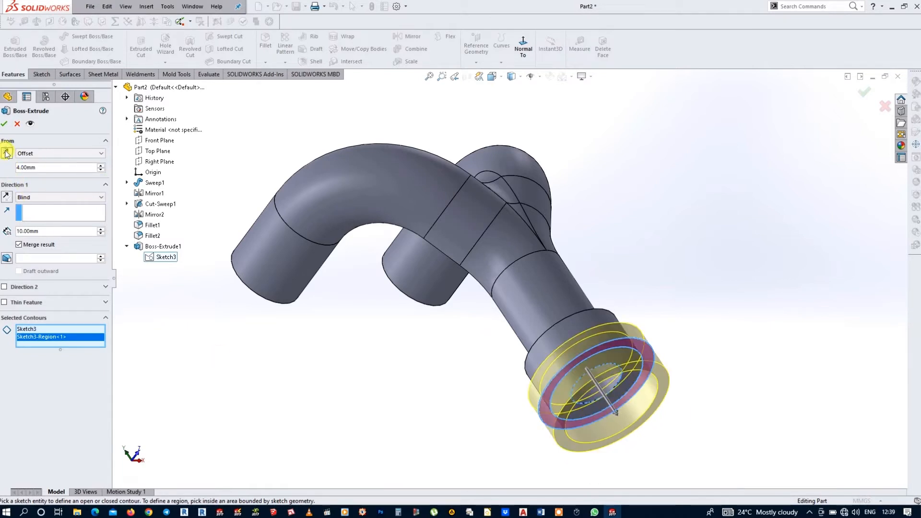
# Step: End the outer ring extrusion Up To Surface at the collar's rear annular face and finish the flange
pyautogui.click(97, 198)
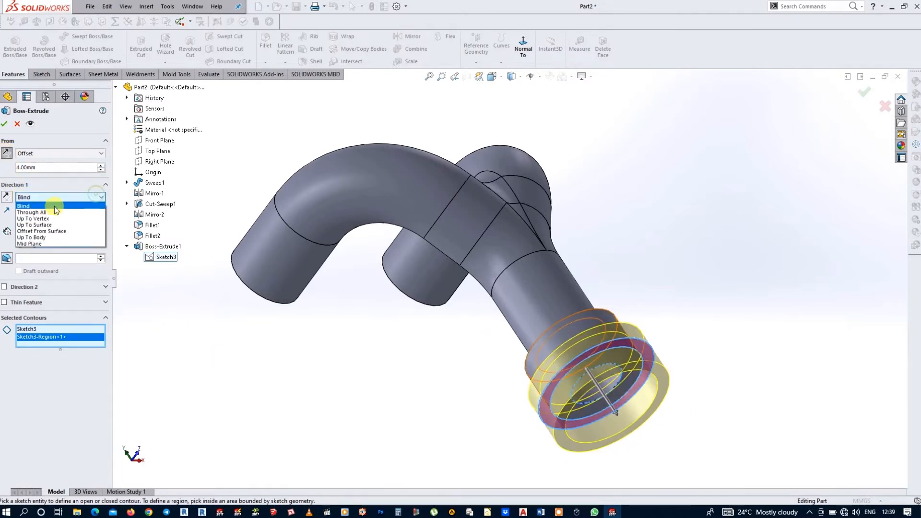
pyautogui.click(53, 223)
pyautogui.moveTo(653, 401); pyautogui.dragTo(598, 413, button='middle')
pyautogui.click(551, 388)
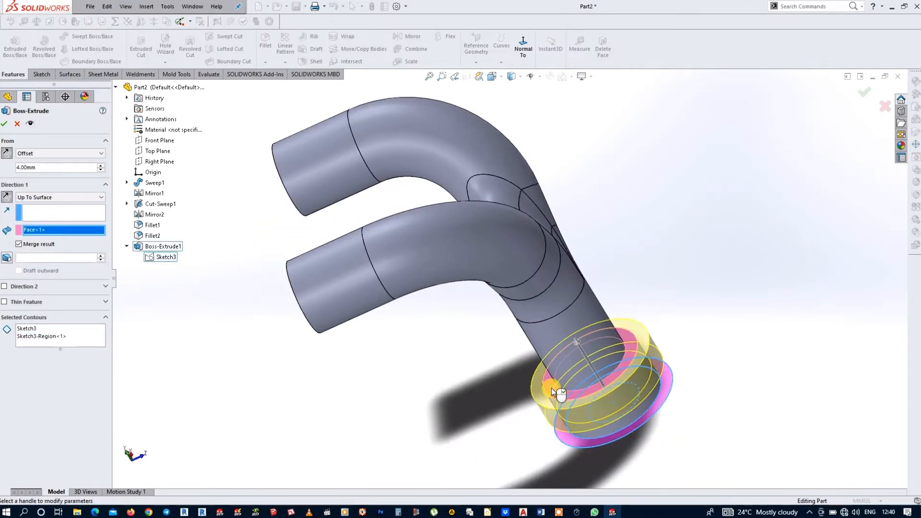
pyautogui.rightClick(551, 387)
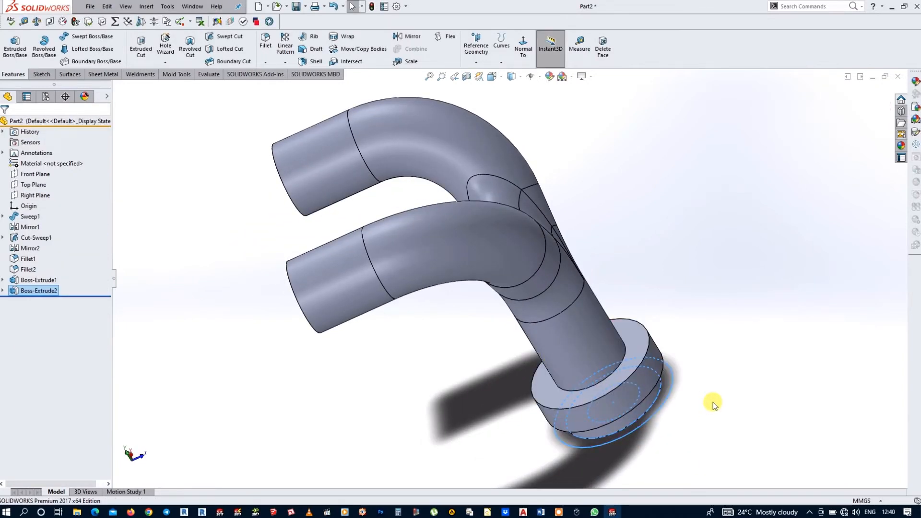
# Step: Chamfer the edge where the stem meets the flange's rear face with a 2 mm distance at 45 degrees
pyautogui.moveTo(715, 402); pyautogui.dragTo(714, 349, button='middle')
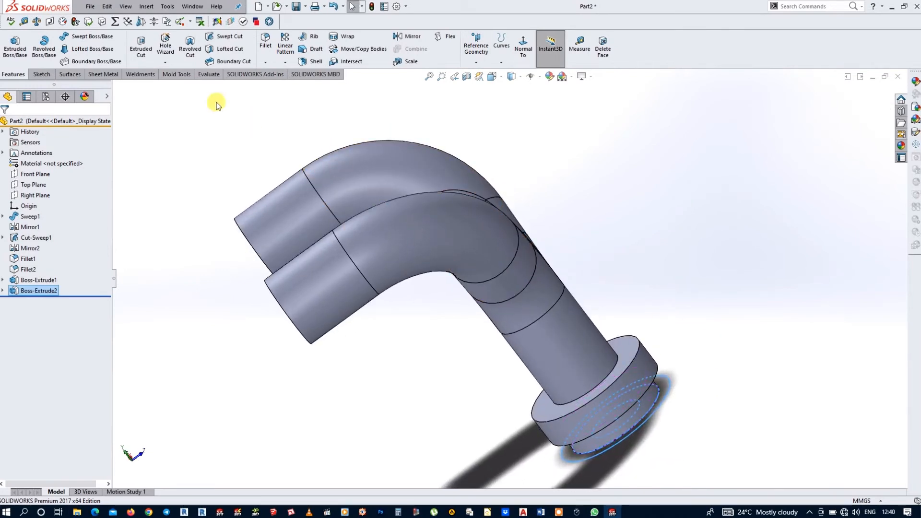
pyautogui.click(265, 63)
pyautogui.click(284, 87)
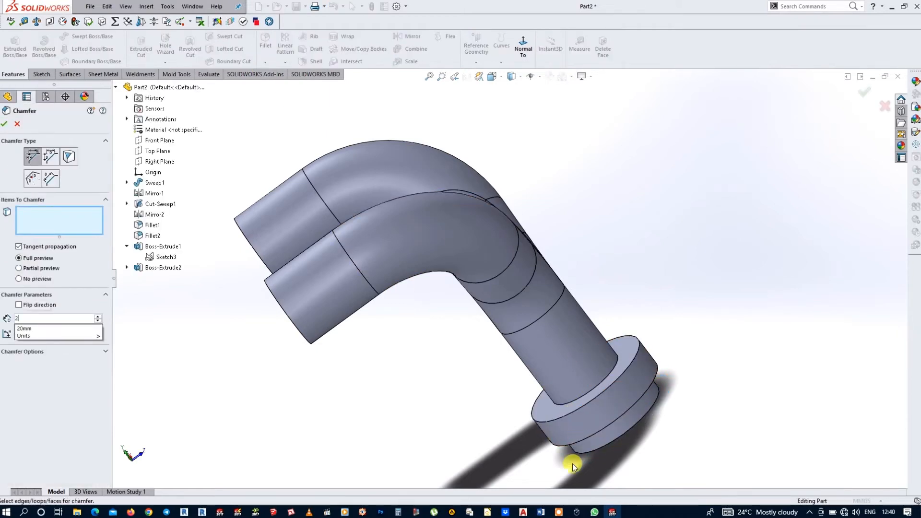
pyautogui.click(602, 381)
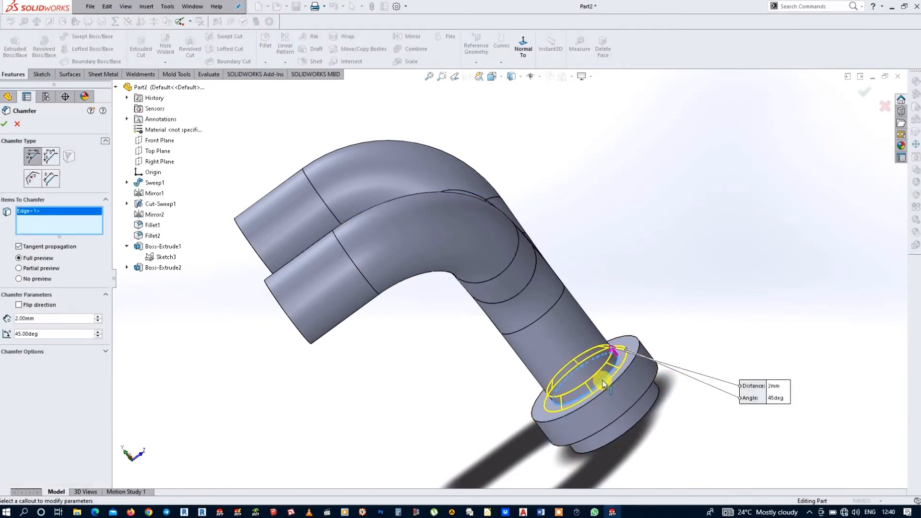
pyautogui.click(3, 124)
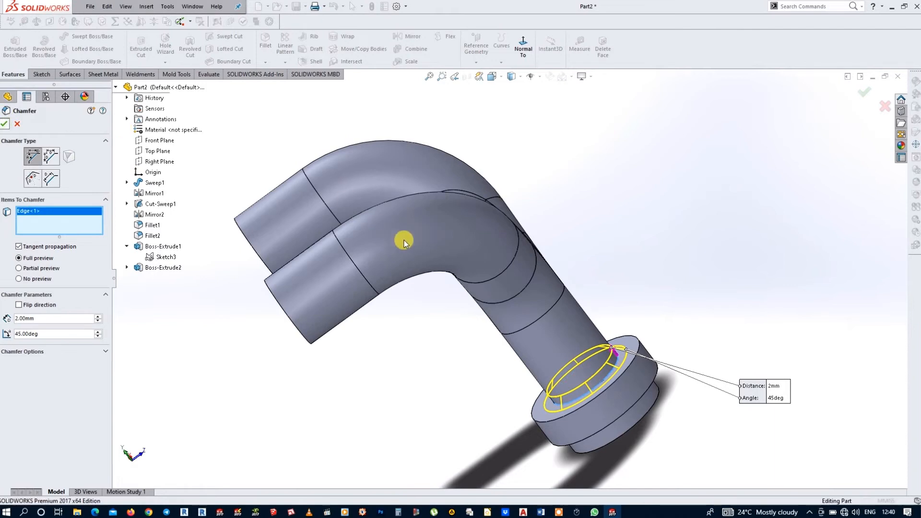
# Step: Start a new sketch on the annular end face of one of the branch pipes
pyautogui.moveTo(581, 236); pyautogui.dragTo(325, 202, button='middle')
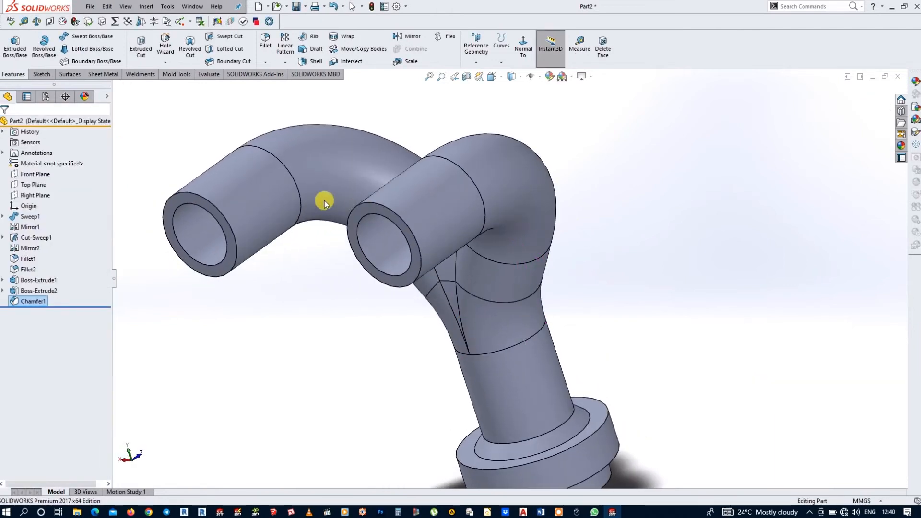
pyautogui.click(358, 211)
pyautogui.click(400, 183)
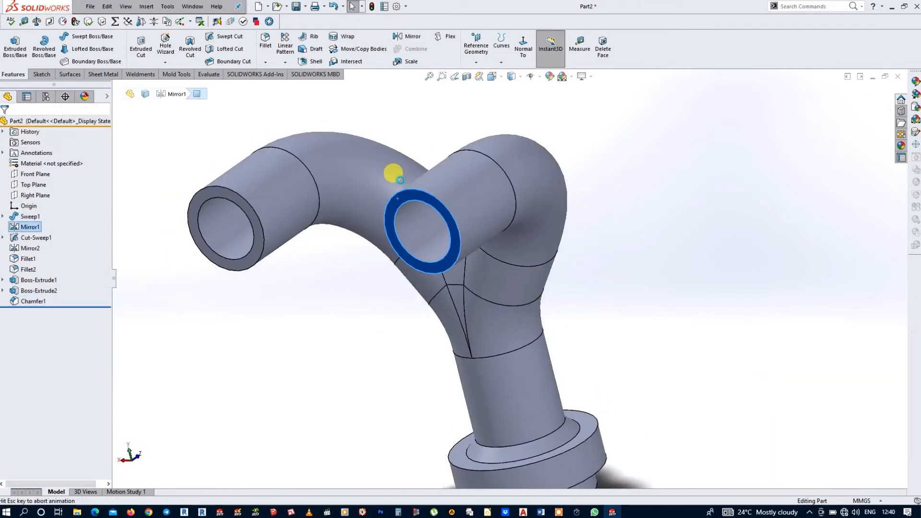
pyautogui.scroll(-2, 462, 148)
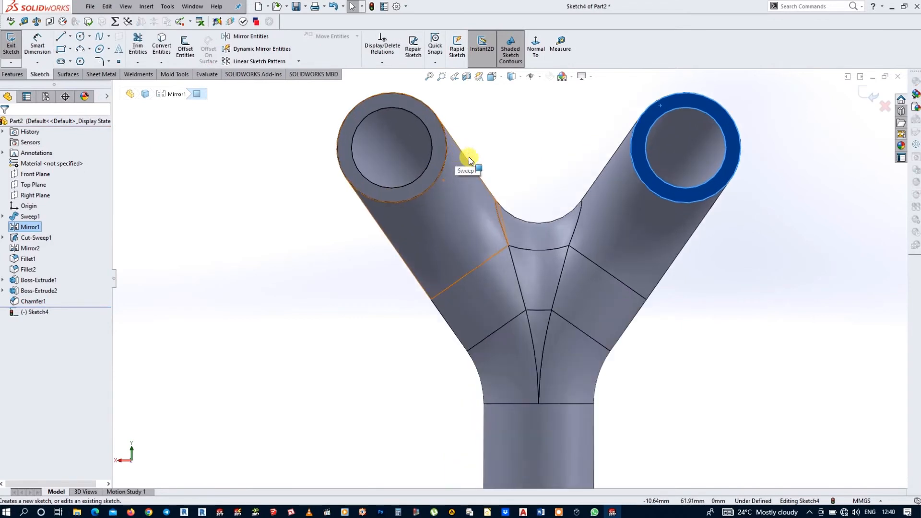
# Step: Draw a 12.5 mm diameter circle concentric with each of the two branch bores
pyautogui.click(80, 37)
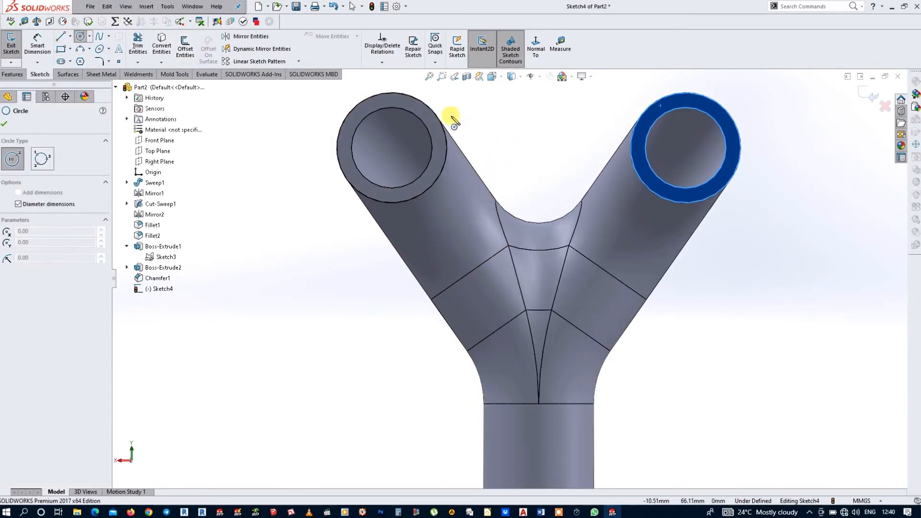
pyautogui.click(392, 148)
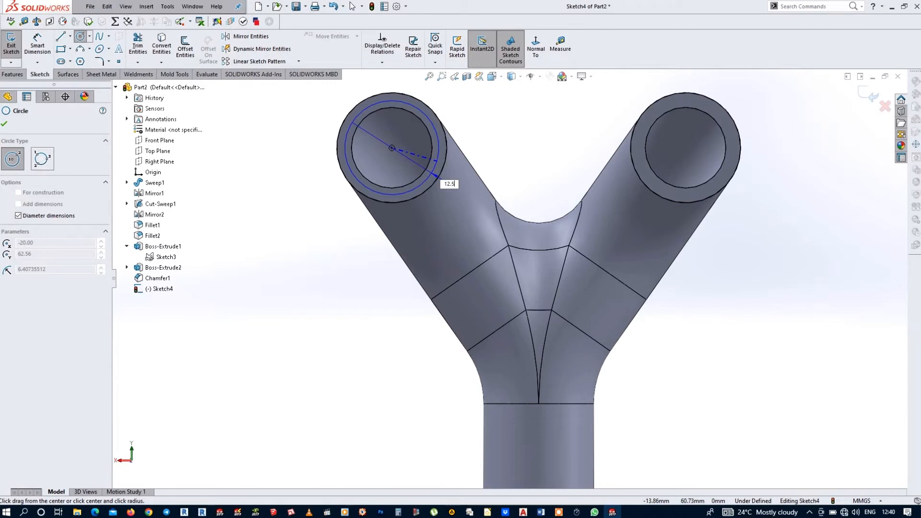
pyautogui.press('Return')
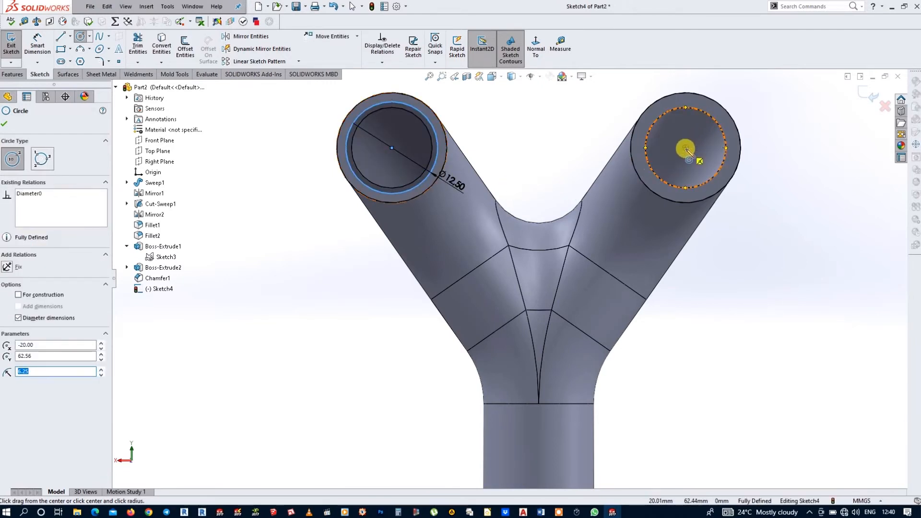
pyautogui.click(686, 149)
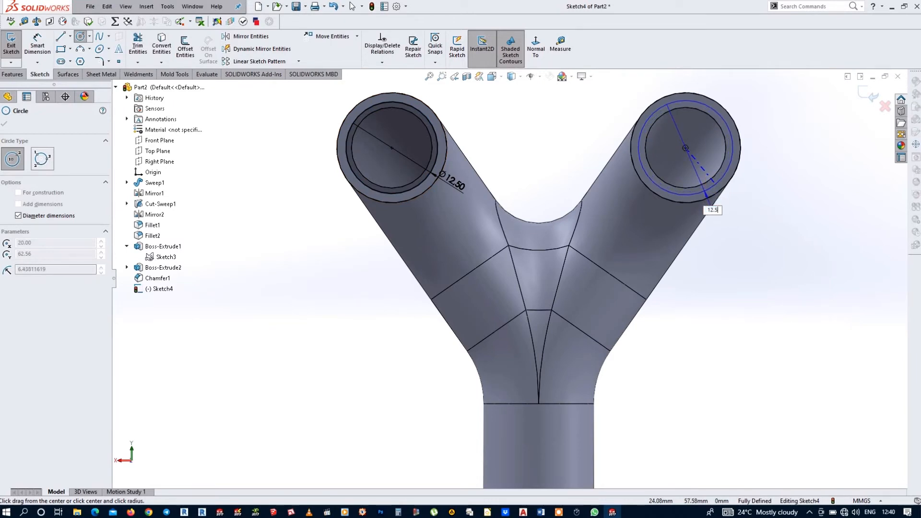
pyautogui.click(714, 184)
pyautogui.press('Escape')
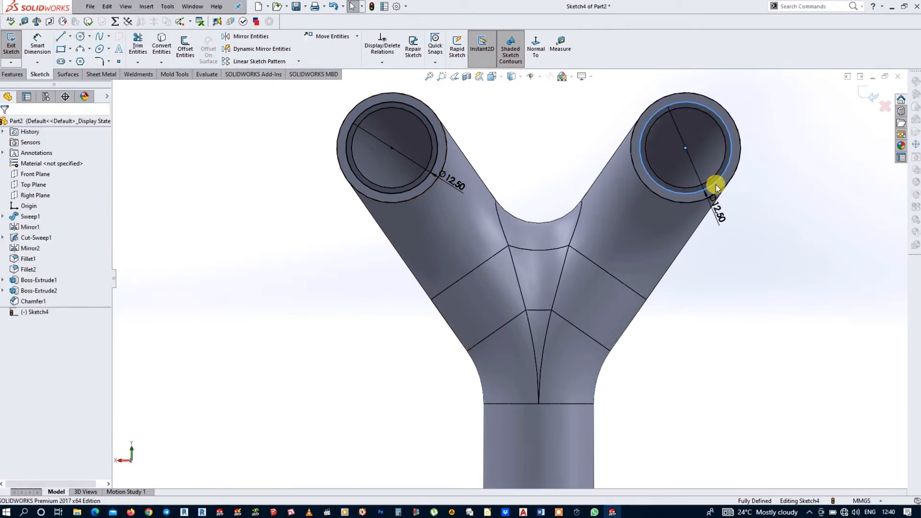
# Step: Sketch a straight slot about 31 mm wide around both branch ends, with its end centres on the two circle centres
pyautogui.moveTo(744, 179); pyautogui.dragTo(732, 195, button='middle')
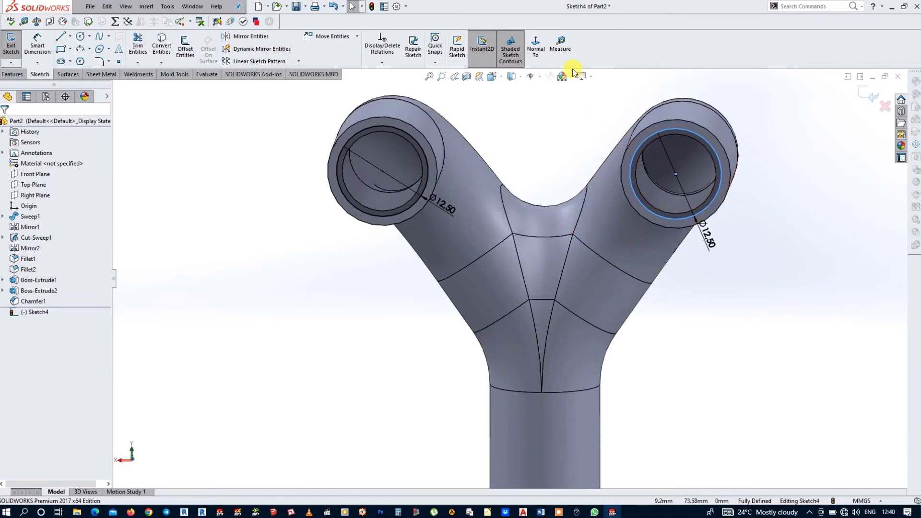
pyautogui.click(535, 45)
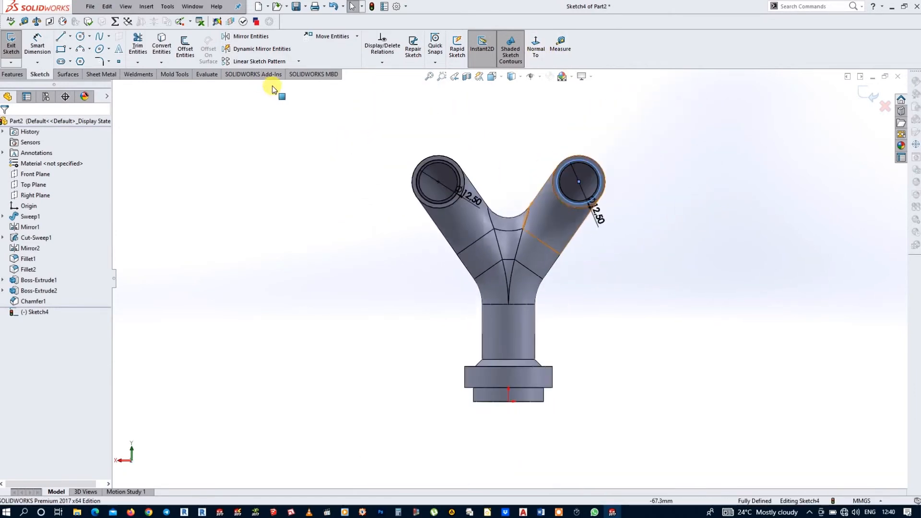
pyautogui.click(60, 62)
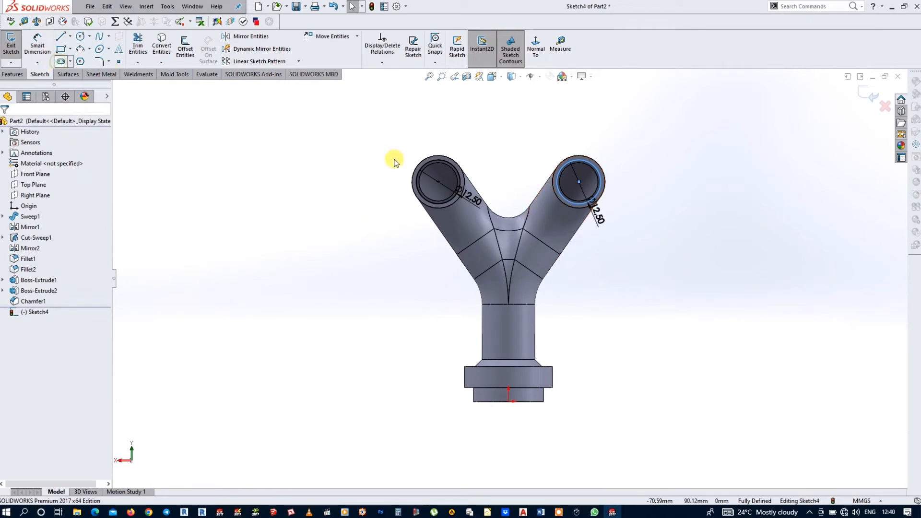
pyautogui.click(438, 182)
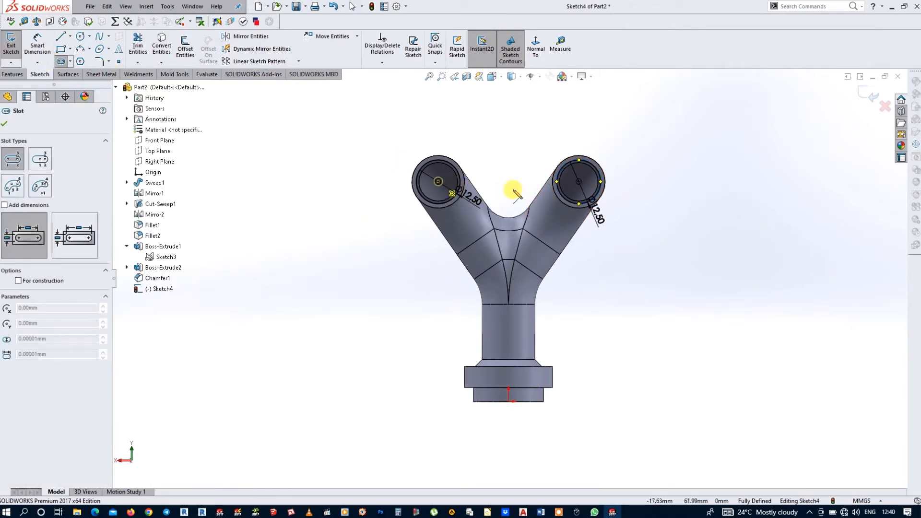
pyautogui.click(580, 182)
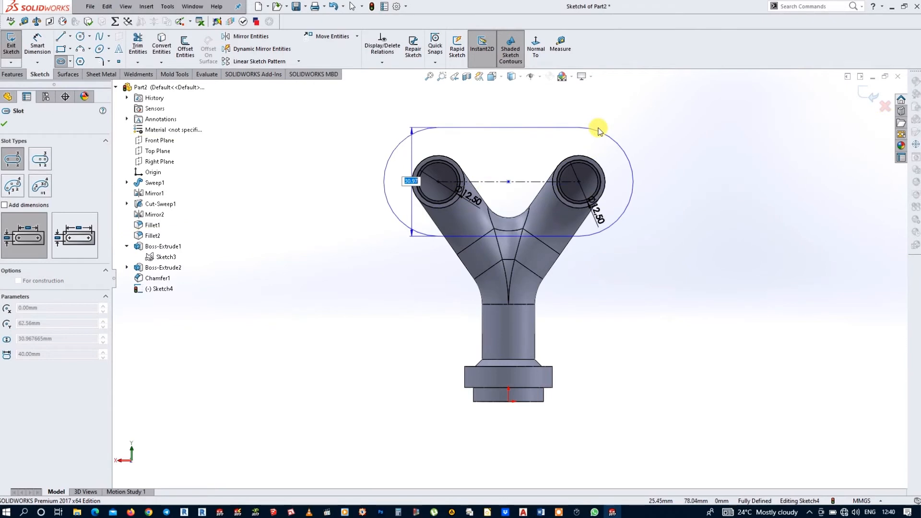
pyautogui.click(598, 129)
pyautogui.press('Escape')
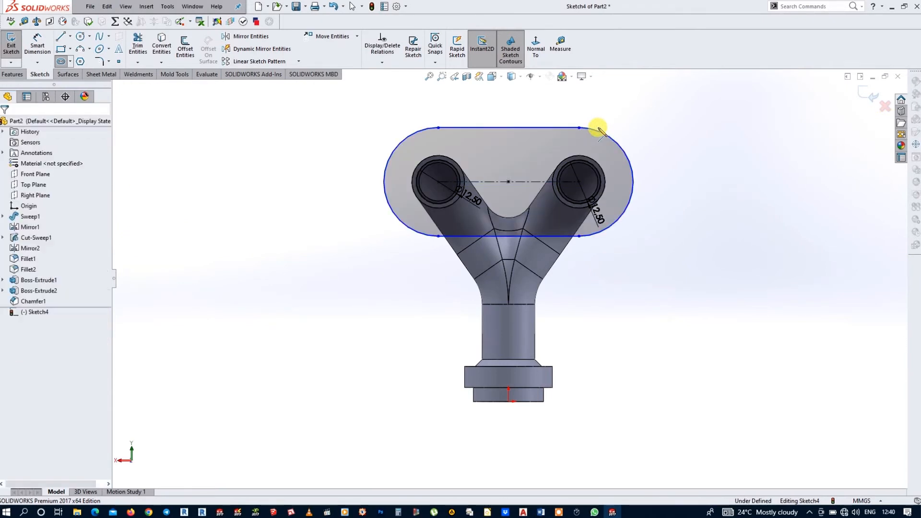
# Step: Dimension the overall length of the slot around the branch ends to 66 mm
pyautogui.click(36, 46)
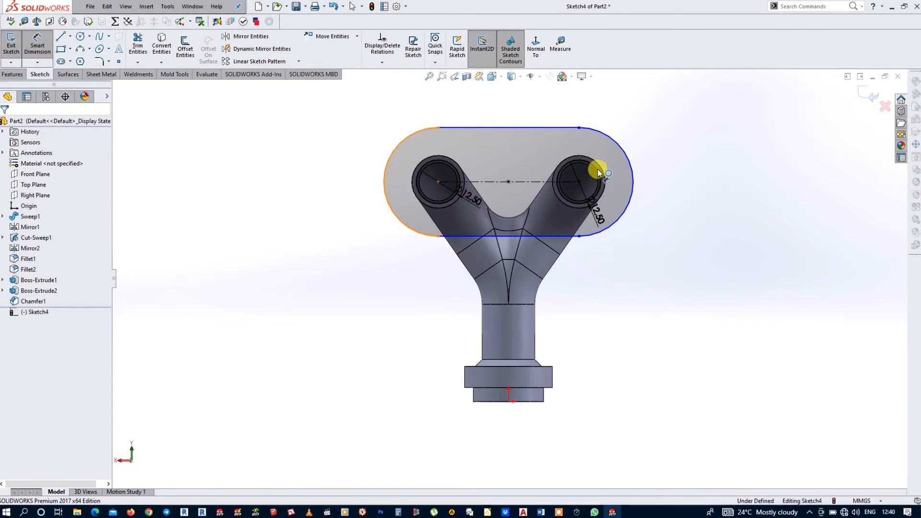
pyautogui.click(631, 183)
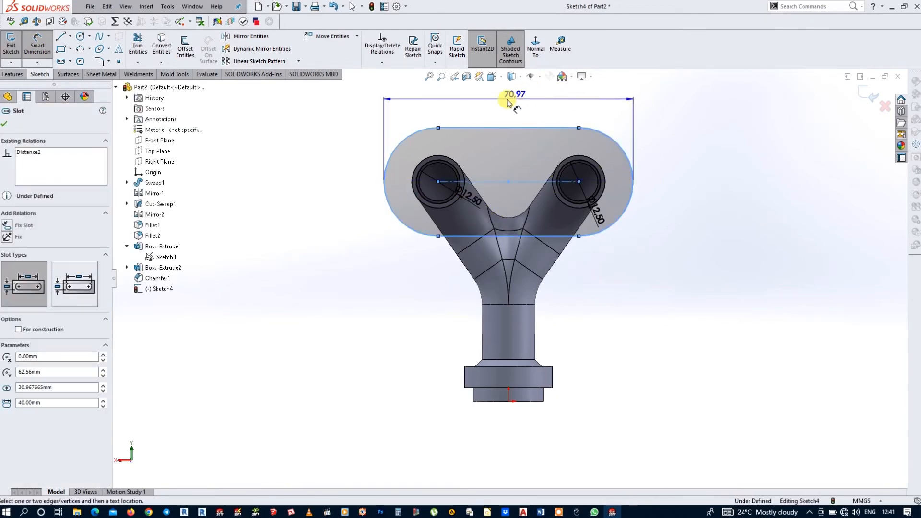
pyautogui.click(506, 100)
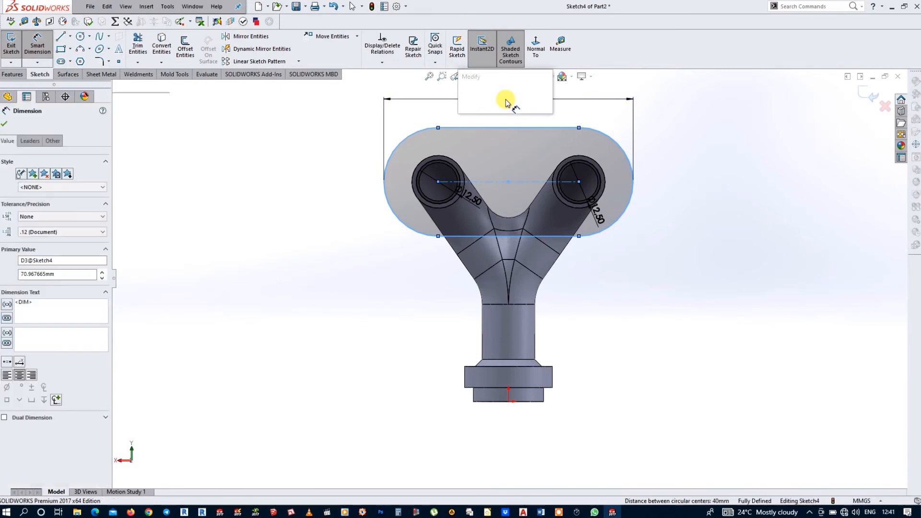
pyautogui.write('66')
pyautogui.press('Return')
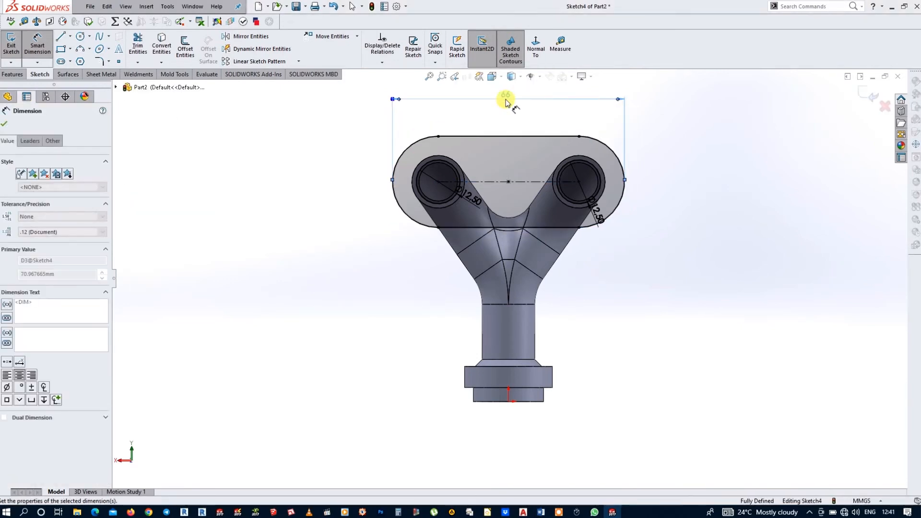
pyautogui.click(539, 116)
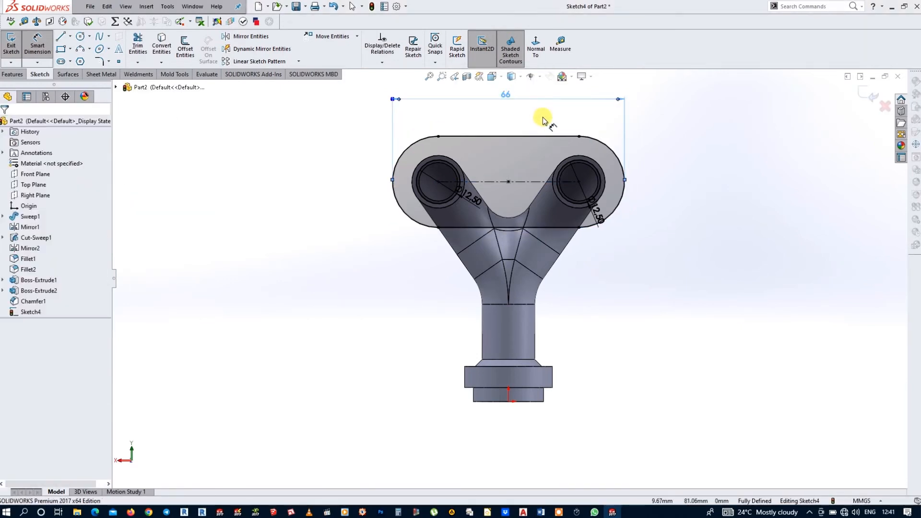
# Step: Draw concentric circles of 4.5 mm and 10 mm diameter centred on the outermost point of the slot's negative-X end arc
pyautogui.click(80, 38)
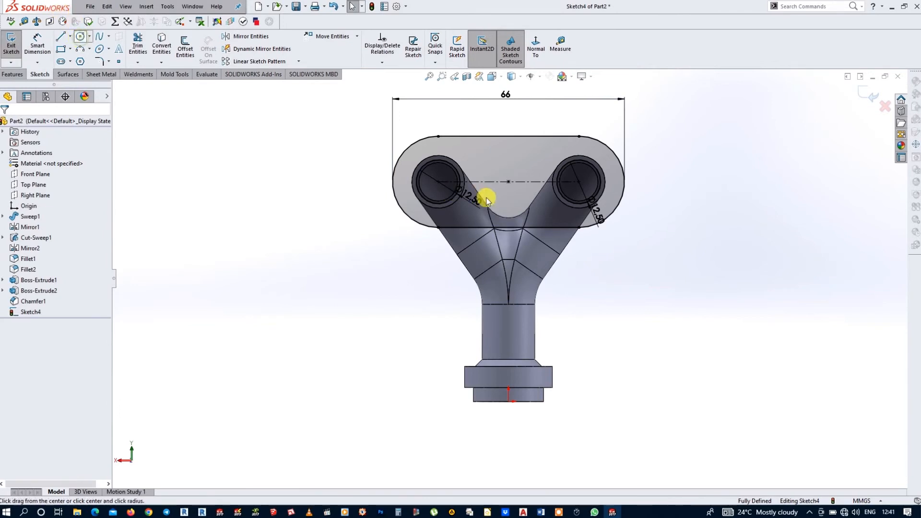
pyautogui.click(392, 182)
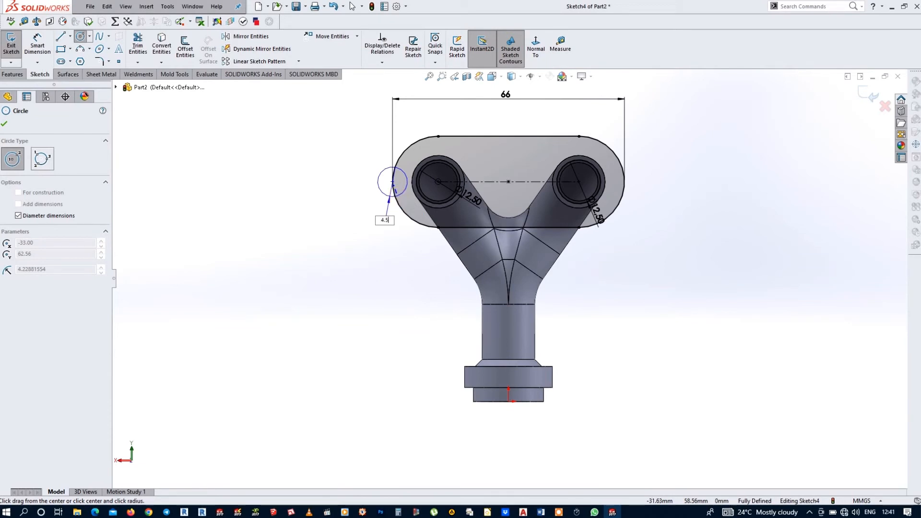
pyautogui.click(394, 188)
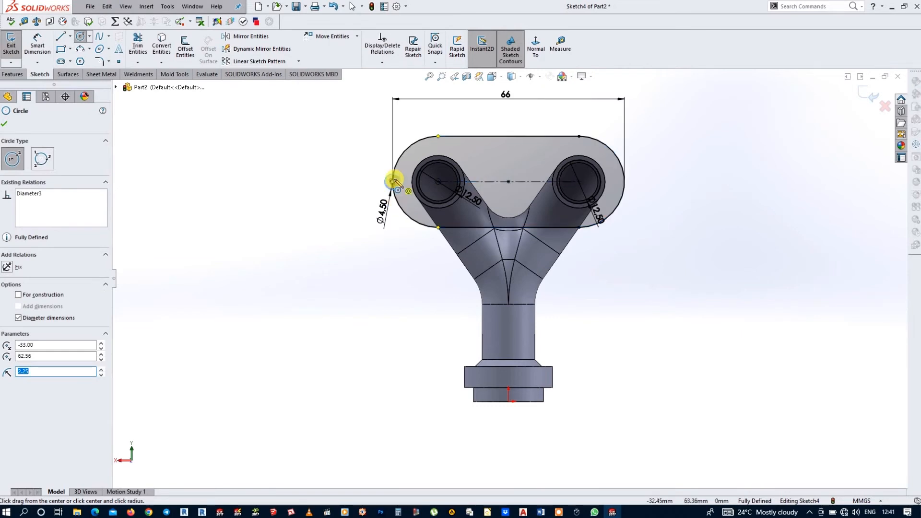
pyautogui.click(392, 182)
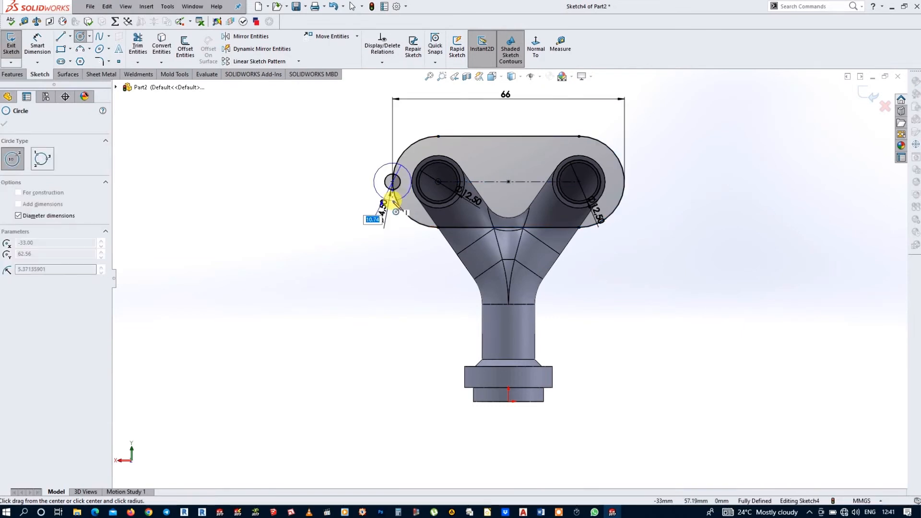
pyautogui.write('10')
pyautogui.press('Return')
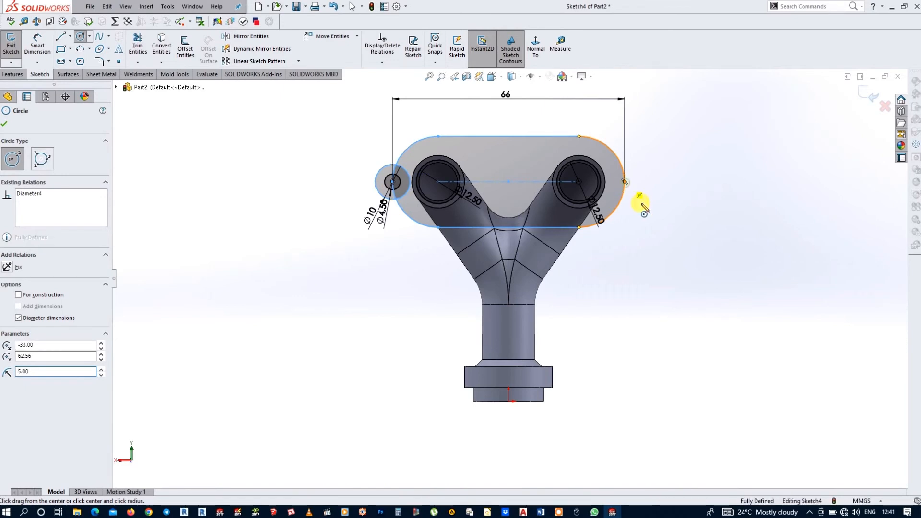
# Step: Draw two concentric circles, about 13.3 mm and 5.5 mm in diameter, centred on the outermost point of the slot's opposite end arc
pyautogui.click(624, 182)
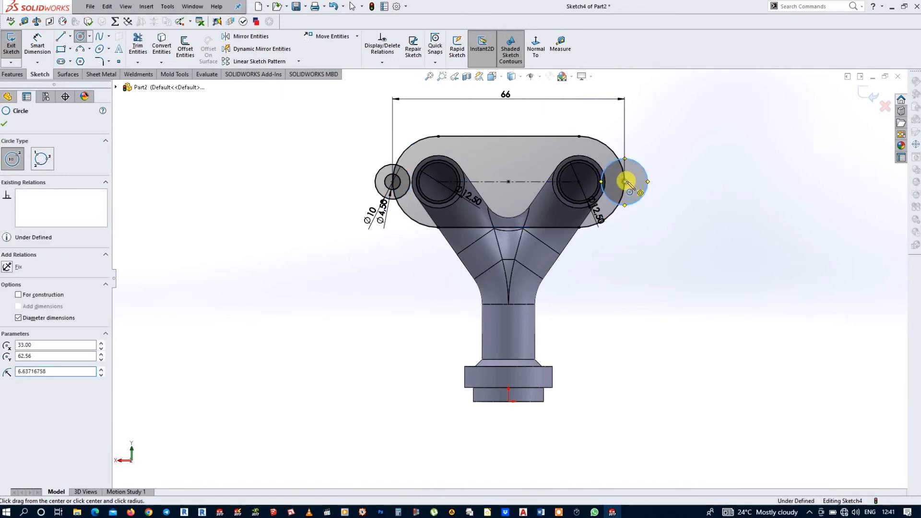
pyautogui.click(631, 189)
pyautogui.press('Escape')
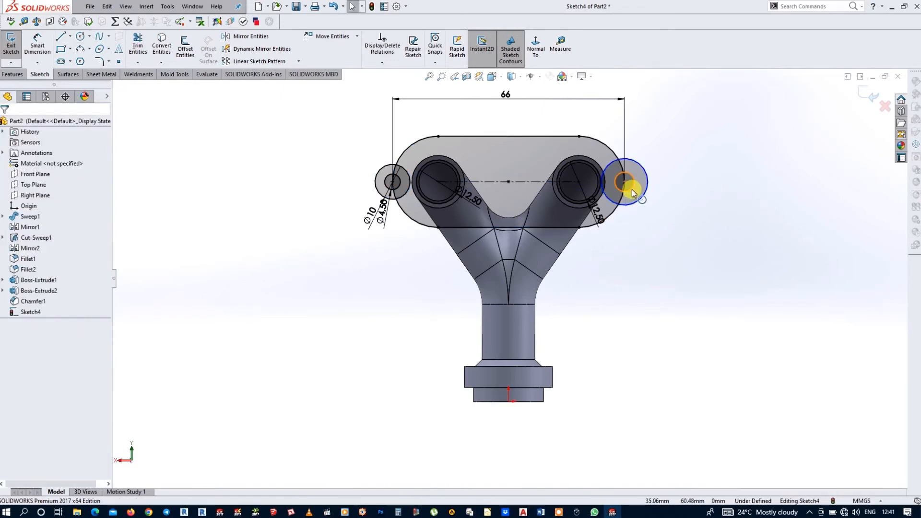
# Step: Make the two small end circles equal and the two larger end circles equal, and close the sketch
pyautogui.click(402, 183)
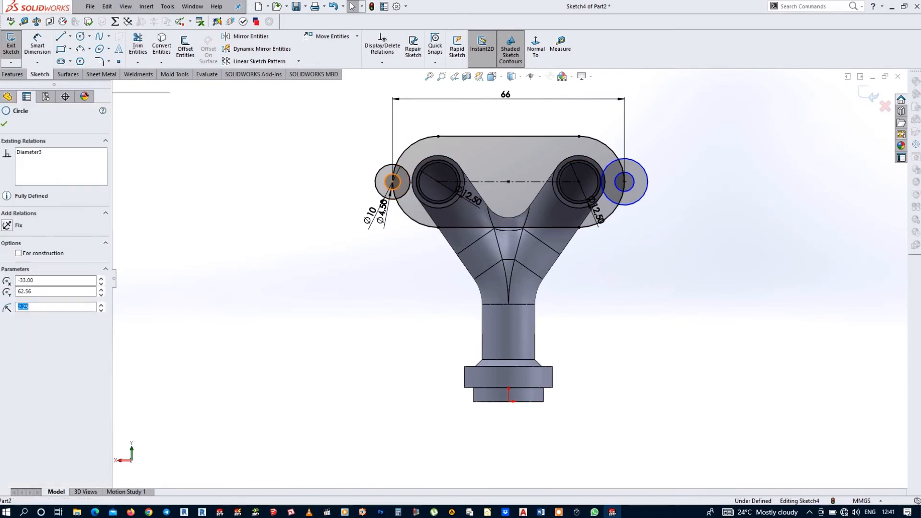
pyautogui.keyDown('ctrl'); pyautogui.click(618, 191); pyautogui.keyUp('ctrl')
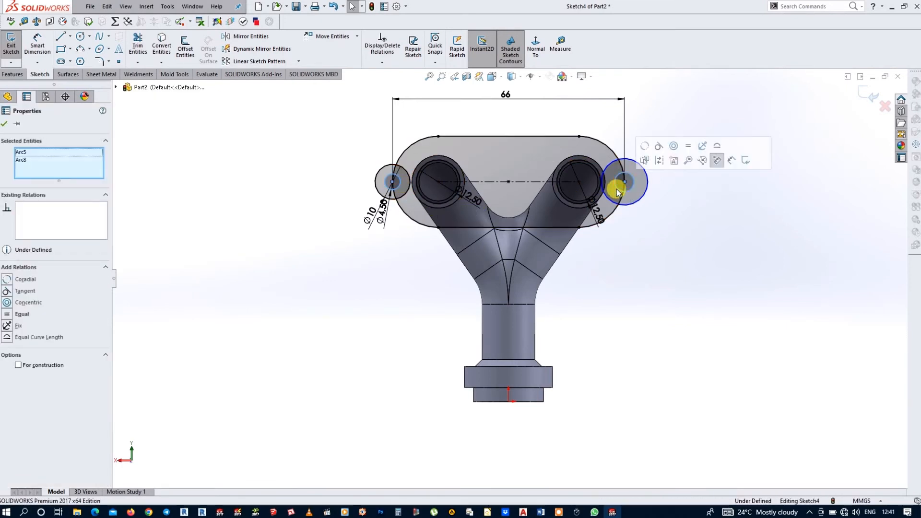
pyautogui.click(729, 211)
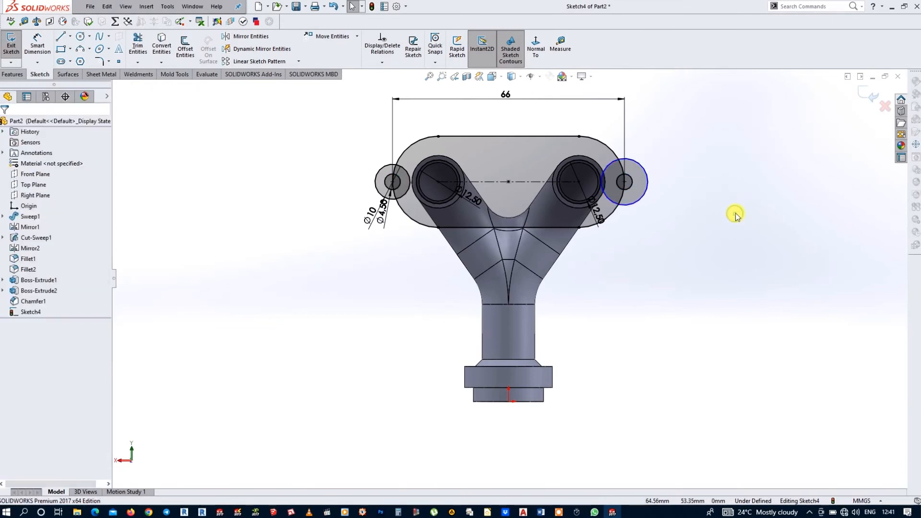
pyautogui.click(384, 172)
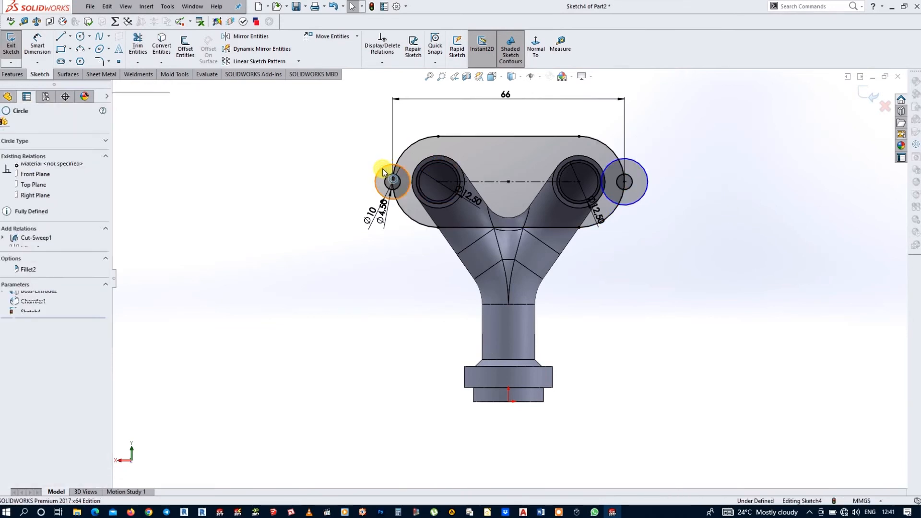
pyautogui.keyDown('ctrl'); pyautogui.click(646, 169); pyautogui.keyUp('ctrl')
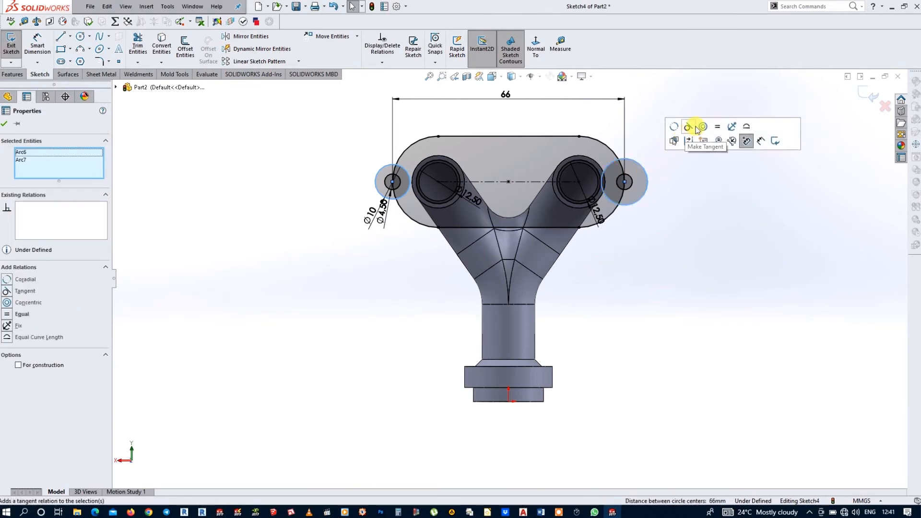
pyautogui.click(703, 126)
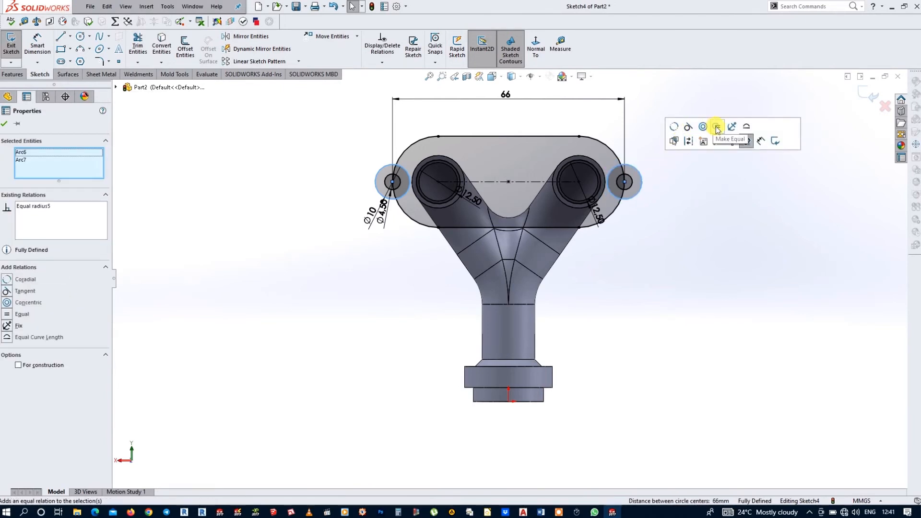
pyautogui.click(712, 230)
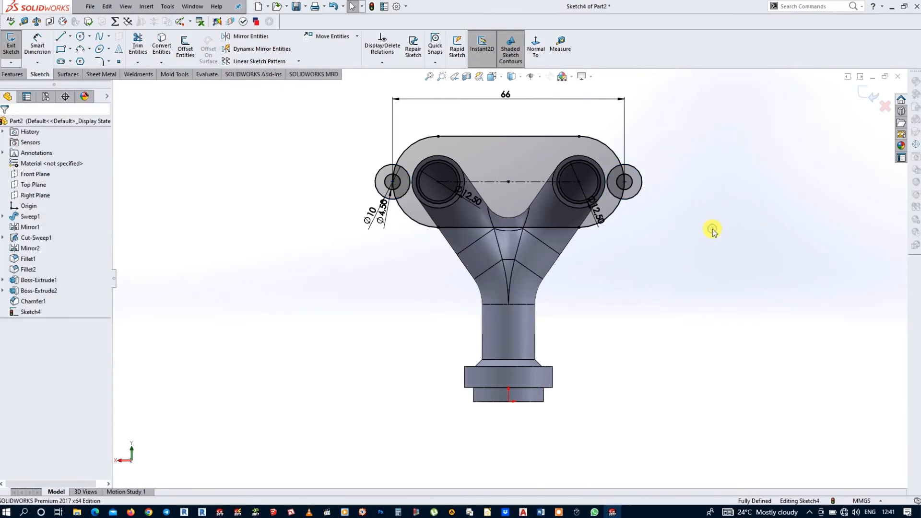
pyautogui.click(875, 99)
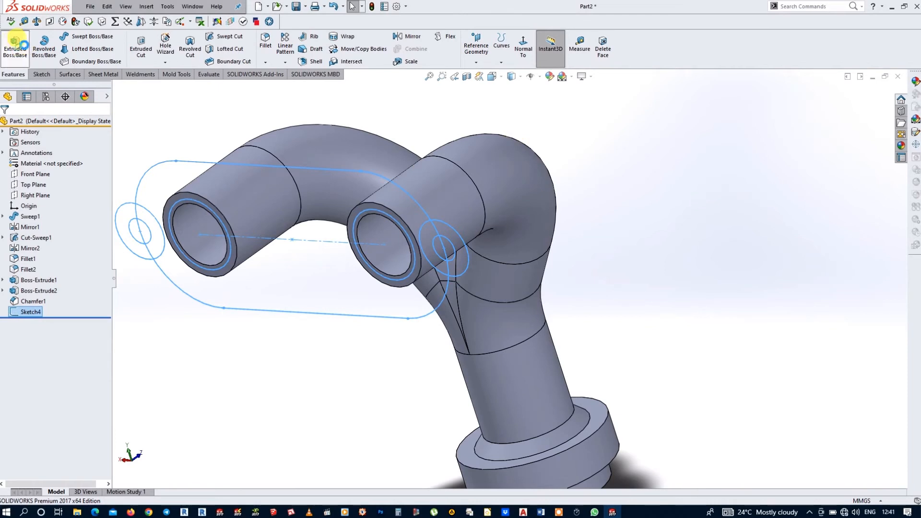
# Step: Set up a boss extrude of the slot region and all ring regions around the two small end holes, leaving the holes open
pyautogui.click(323, 294)
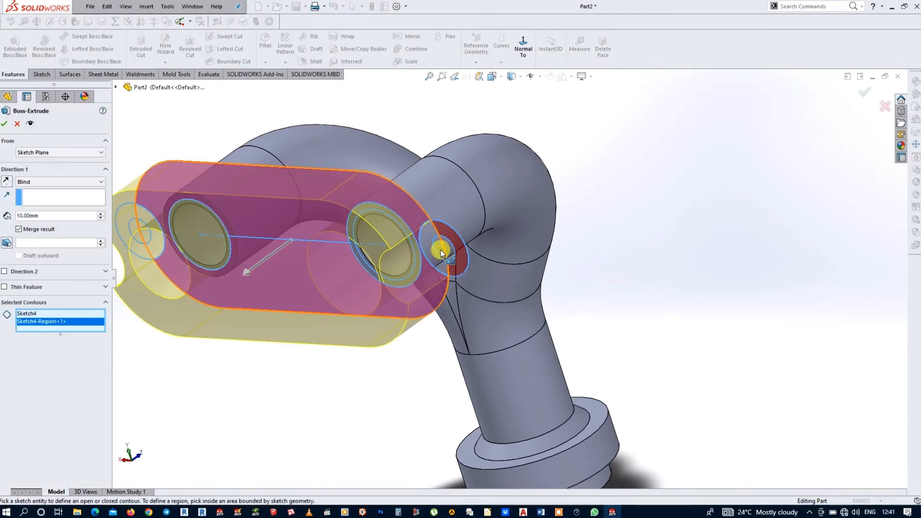
pyautogui.click(428, 237)
pyautogui.click(452, 233)
pyautogui.moveTo(452, 233); pyautogui.dragTo(470, 265, button='middle')
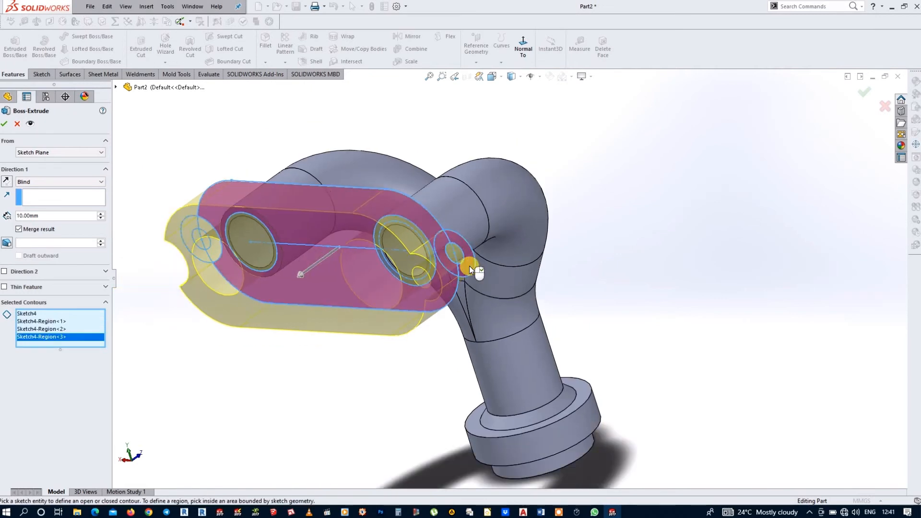
pyautogui.scroll(2, 469, 265)
pyautogui.scroll(-2, 280, 243)
pyautogui.moveTo(379, 253); pyautogui.dragTo(444, 245, button='middle')
pyautogui.click(268, 265)
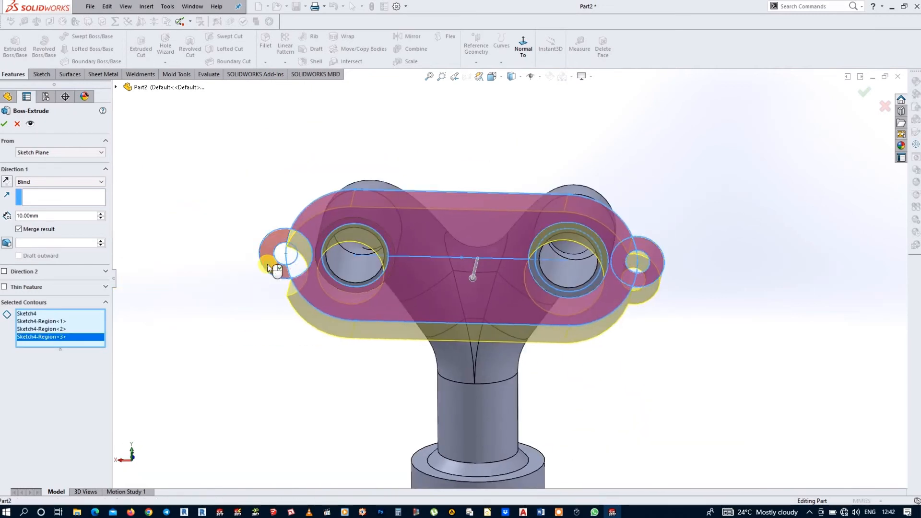
pyautogui.click(303, 264)
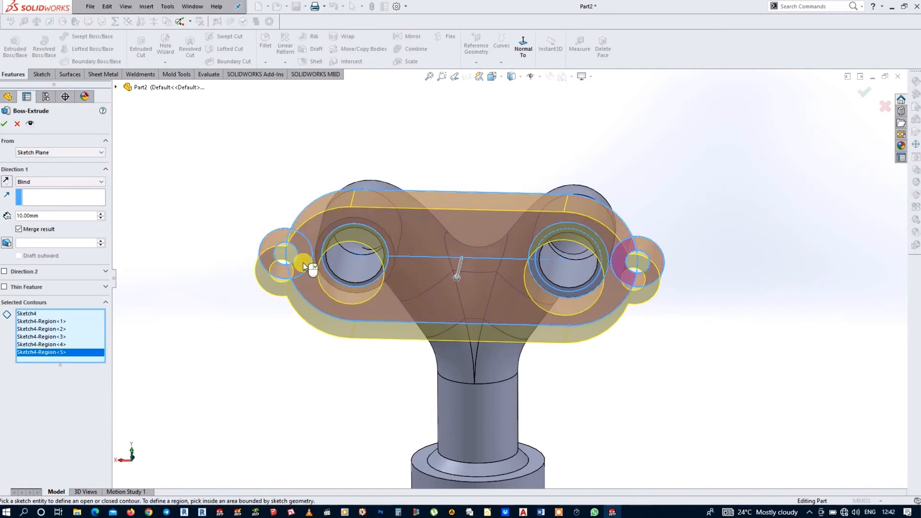
# Step: Reverse the extrusion towards the pipes and extrude the selected flange regions to a blind depth of 6 mm
pyautogui.click(8, 182)
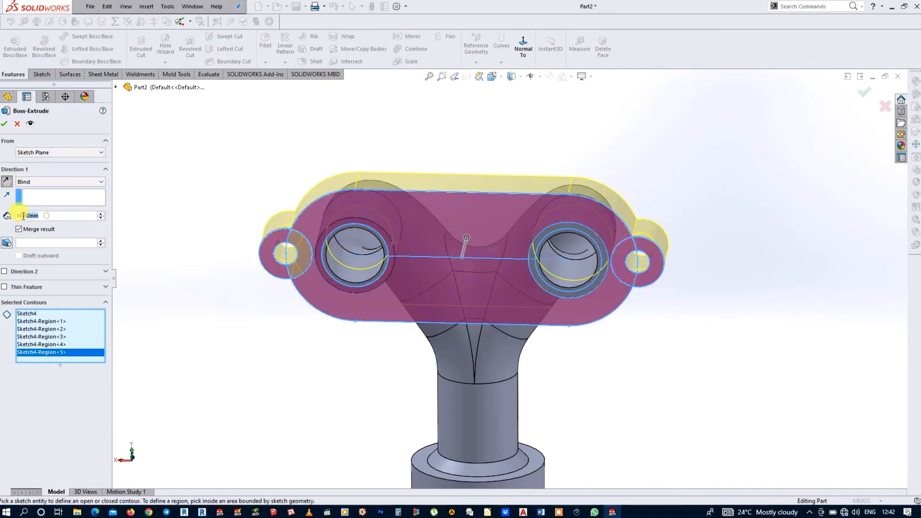
pyautogui.write('6')
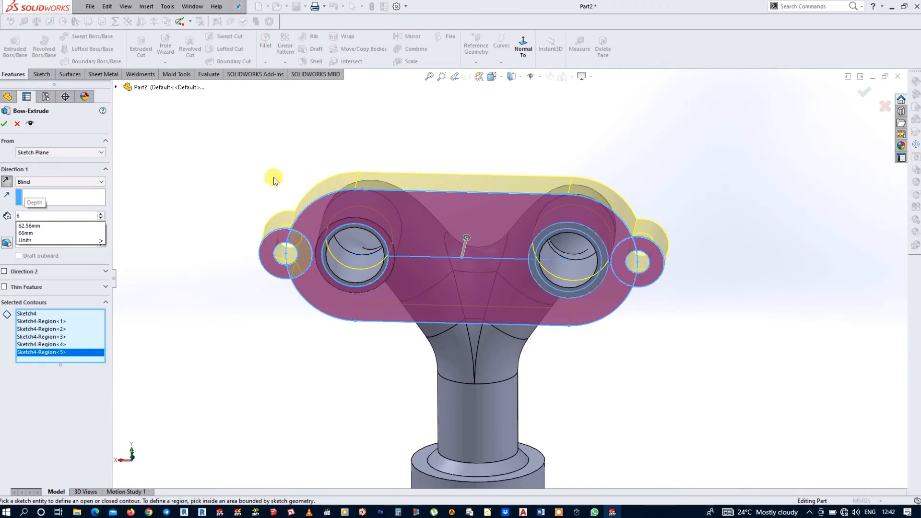
pyautogui.click(274, 180)
pyautogui.moveTo(777, 236)
pyautogui.mouseDown(button='middle')
pyautogui.moveTo(760, 282)
pyautogui.moveTo(693, 304)
pyautogui.moveTo(600, 266)
pyautogui.mouseUp(button='middle')
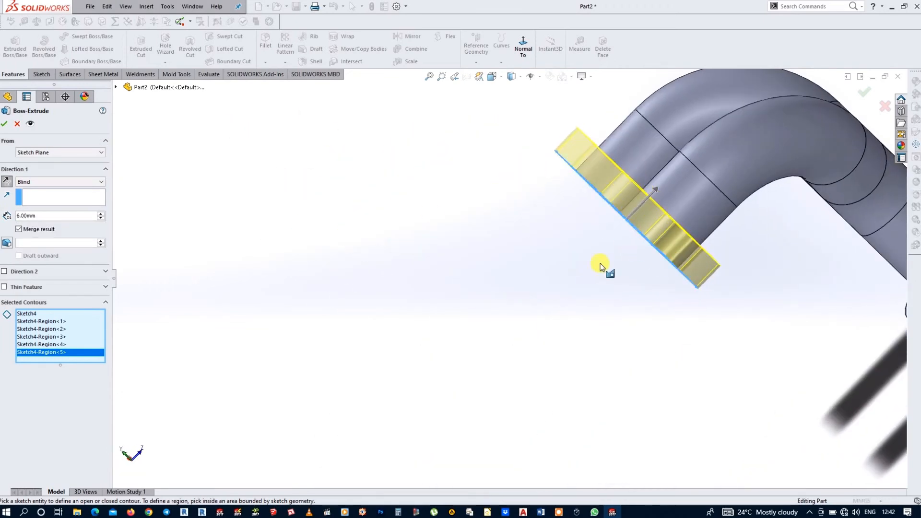
pyautogui.click(863, 92)
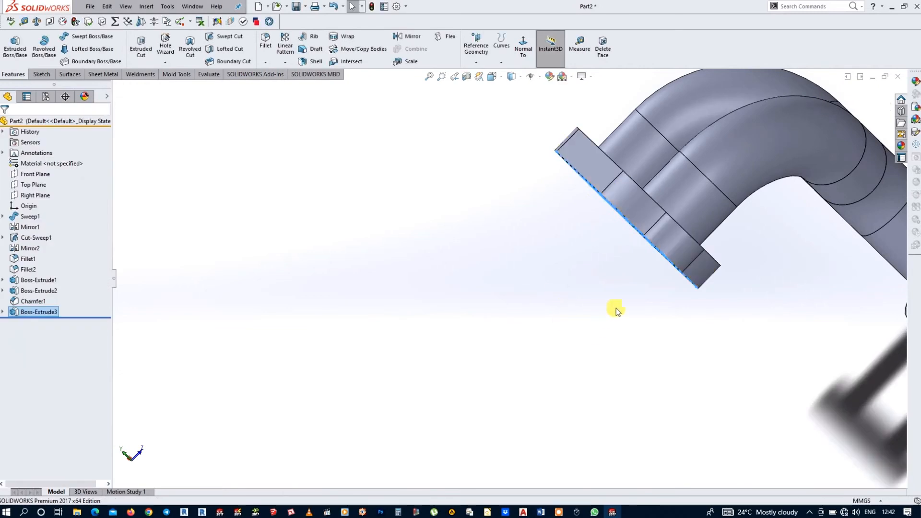
# Step: Fillet the four edges where the round end lugs meet the slot-shaped flange with a 5 mm radius
pyautogui.moveTo(615, 308); pyautogui.dragTo(653, 243, button='middle')
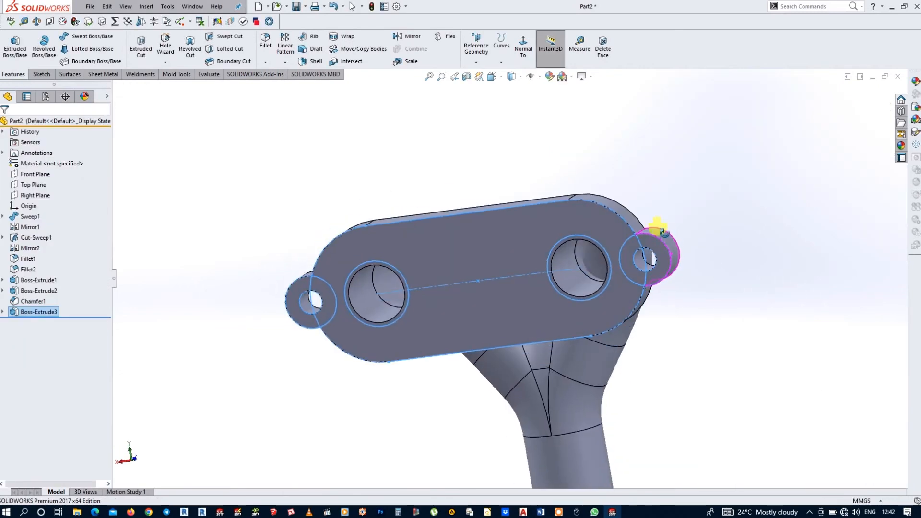
pyautogui.click(265, 43)
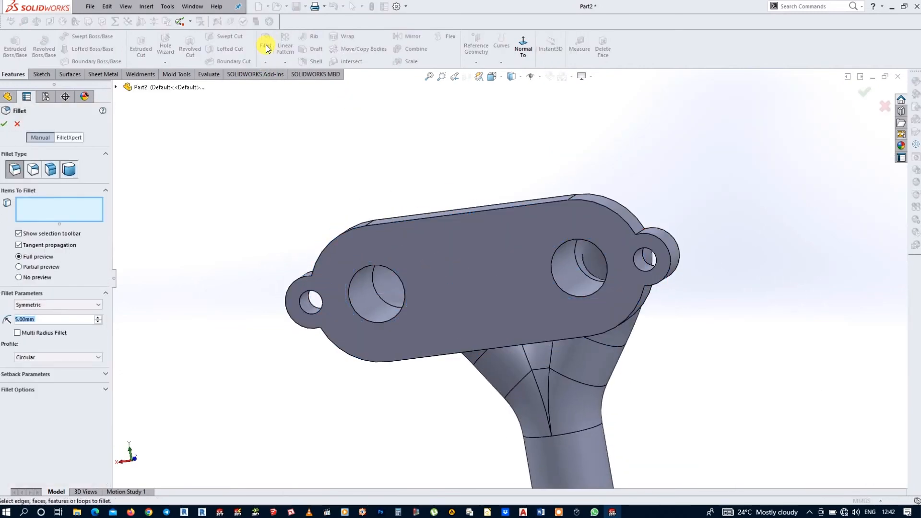
pyautogui.write('5')
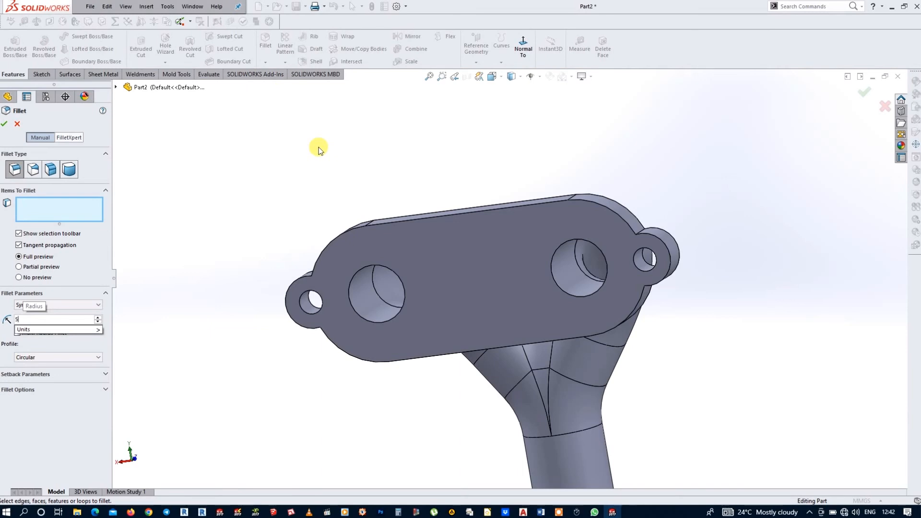
pyautogui.scroll(-2, 637, 244)
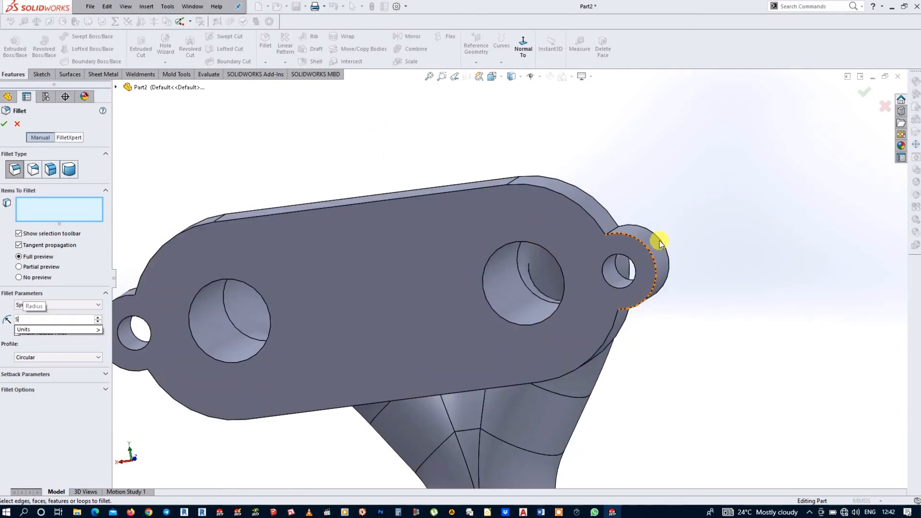
pyautogui.click(611, 235)
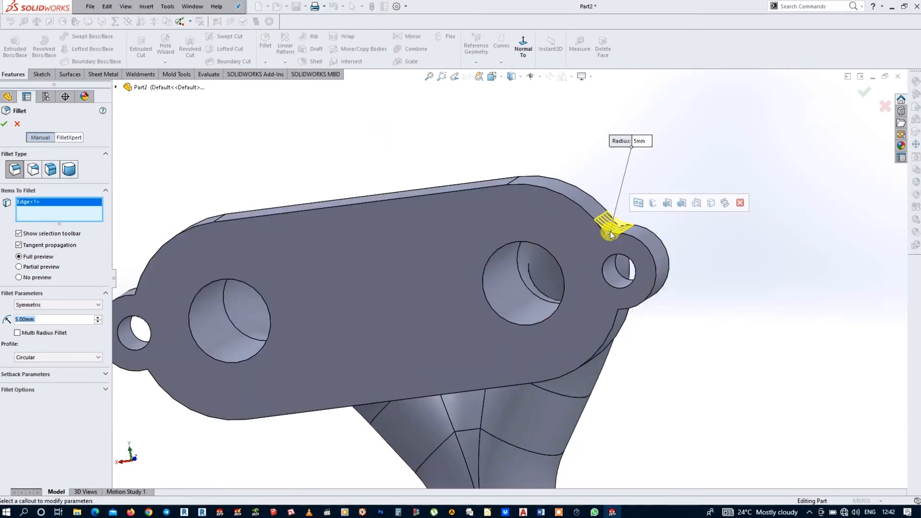
pyautogui.click(653, 203)
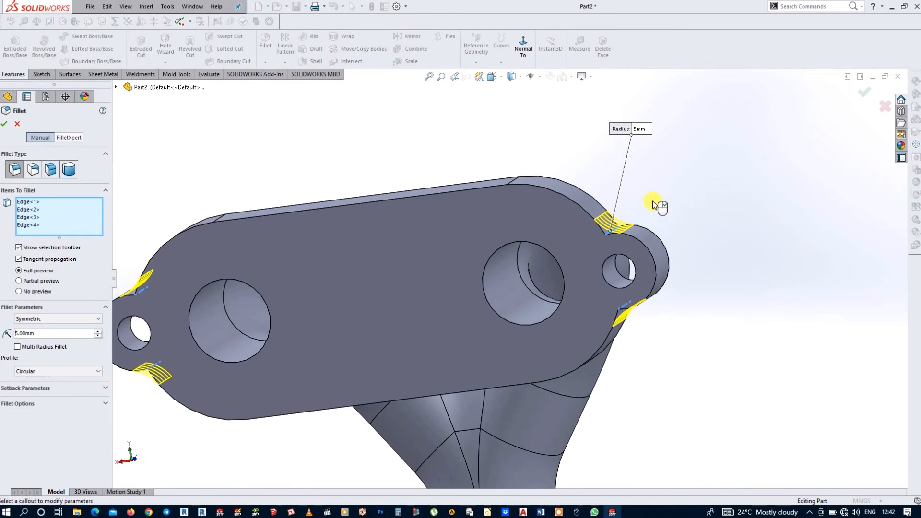
pyautogui.click(5, 125)
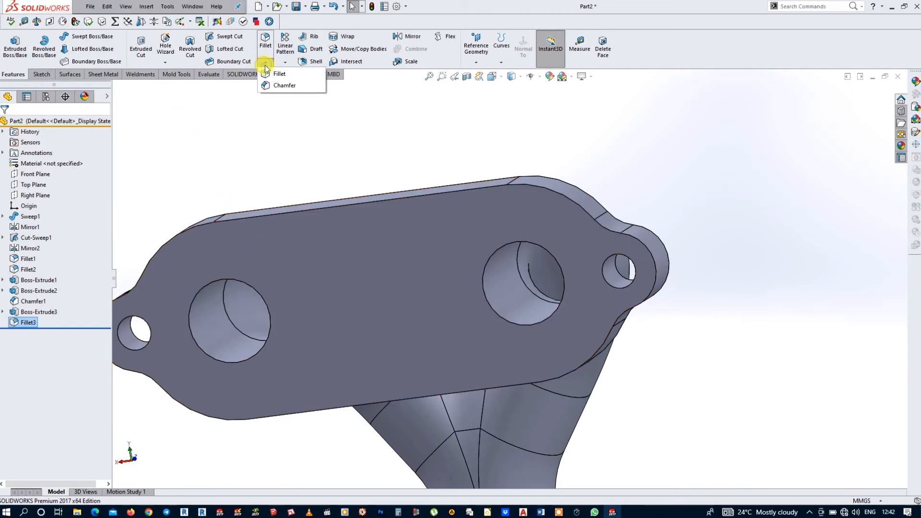
# Step: Chamfer the rims of the two large branch bores on the slot-shaped flange's outer face at 1 mm and 45 degrees
pyautogui.click(282, 85)
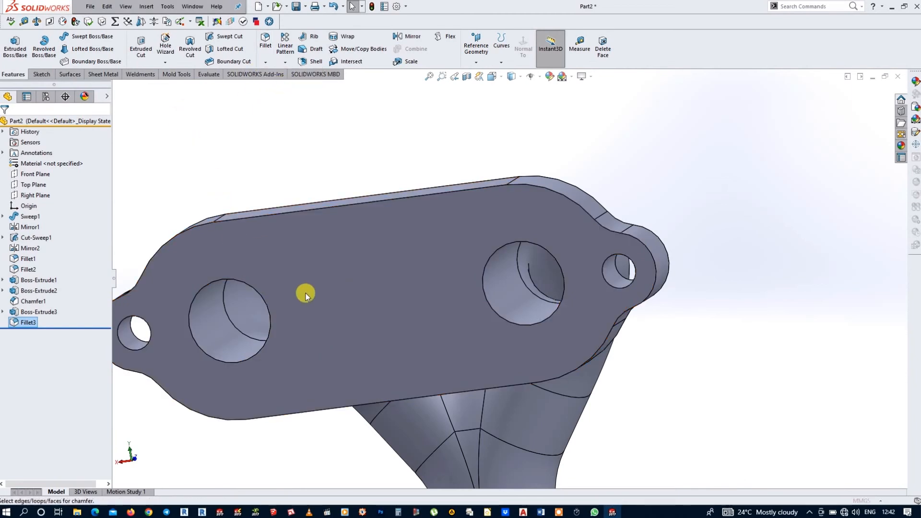
pyautogui.click(193, 297)
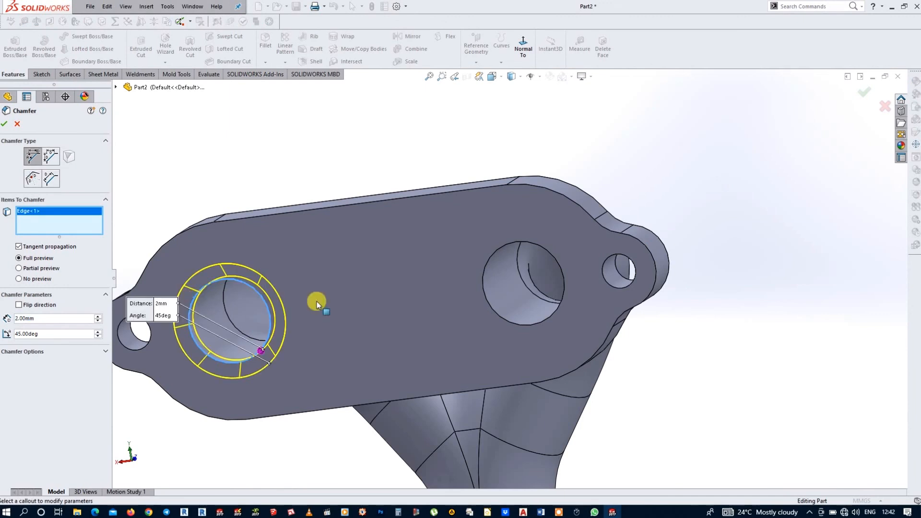
pyautogui.click(494, 252)
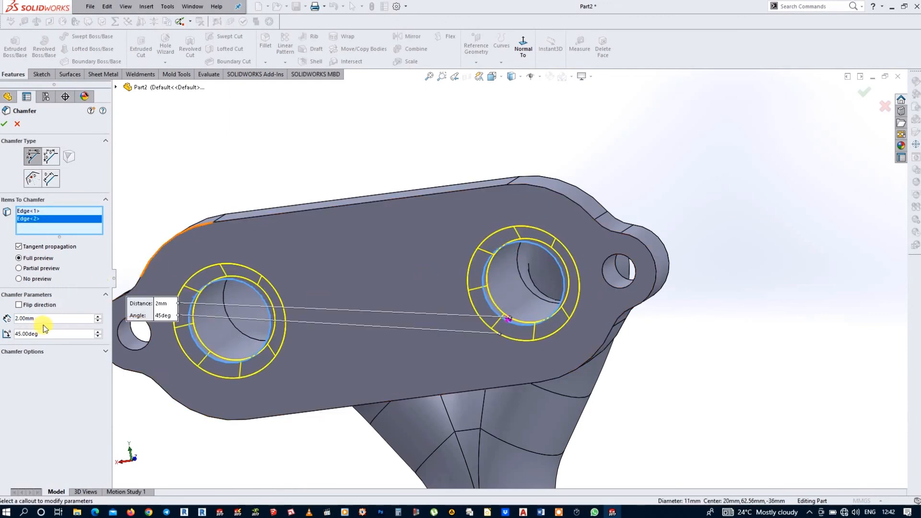
pyautogui.write('1')
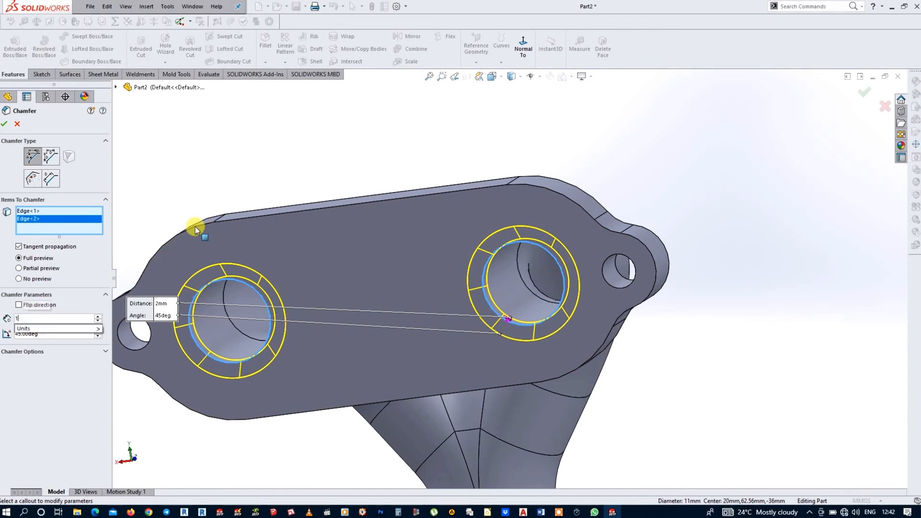
pyautogui.click(3, 125)
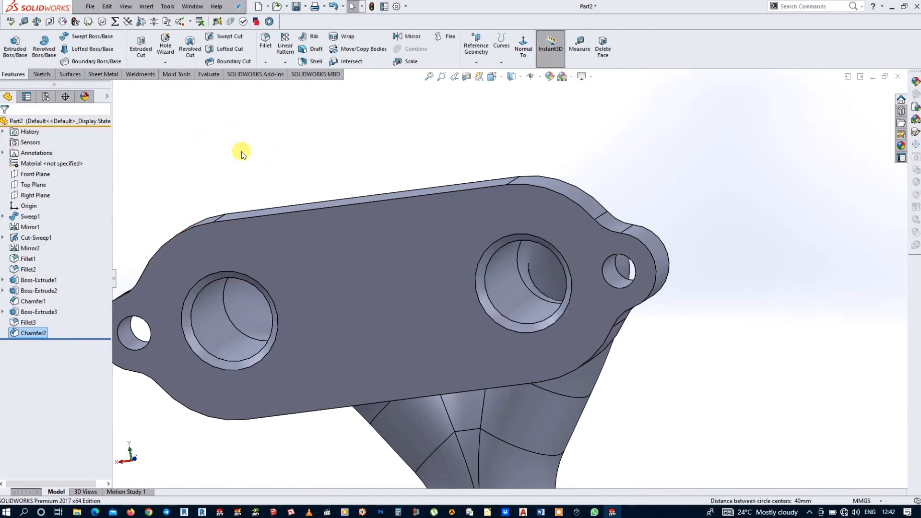
# Step: Chamfer the two circular edges where the branch pipes meet the back face of the slot-shaped flange at 1 mm and 45 degrees
pyautogui.scroll(3, 379, 287)
pyautogui.moveTo(559, 297); pyautogui.dragTo(327, 214, button='middle')
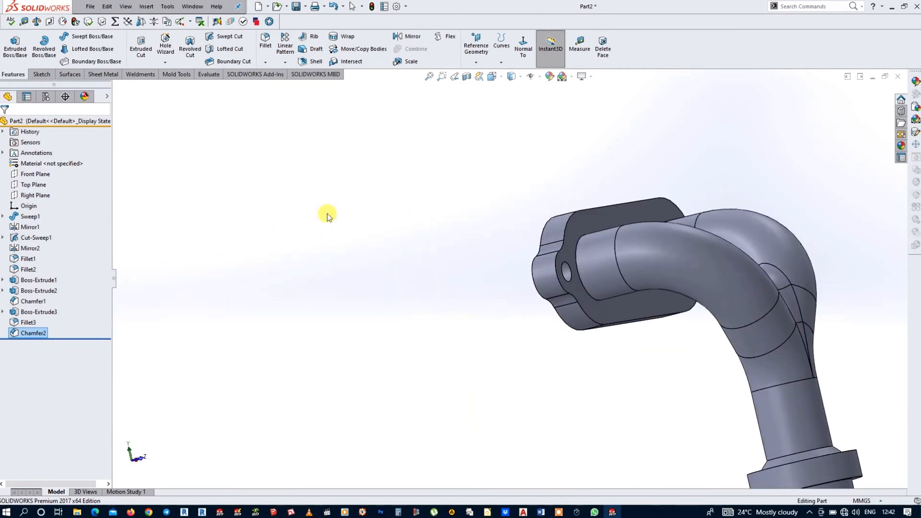
pyautogui.click(266, 62)
pyautogui.click(280, 85)
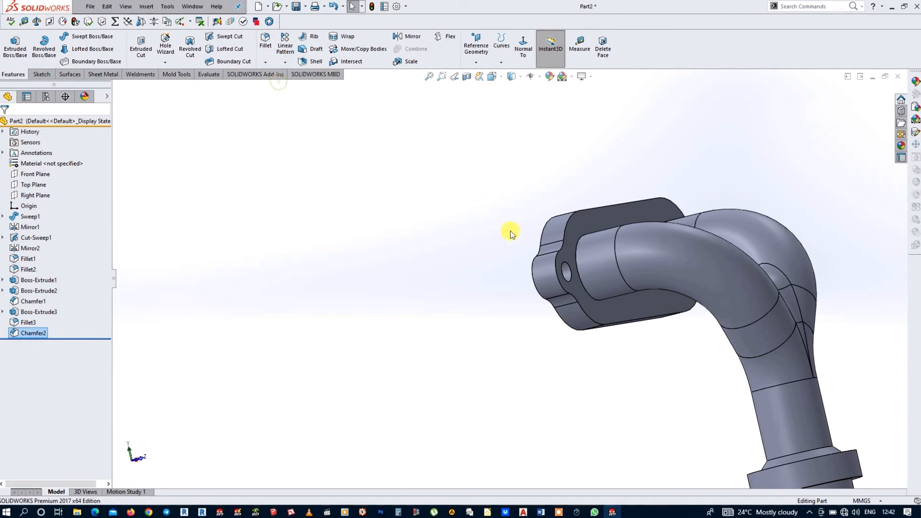
pyautogui.click(576, 266)
pyautogui.moveTo(591, 265); pyautogui.dragTo(649, 200, button='middle')
pyautogui.click(641, 157)
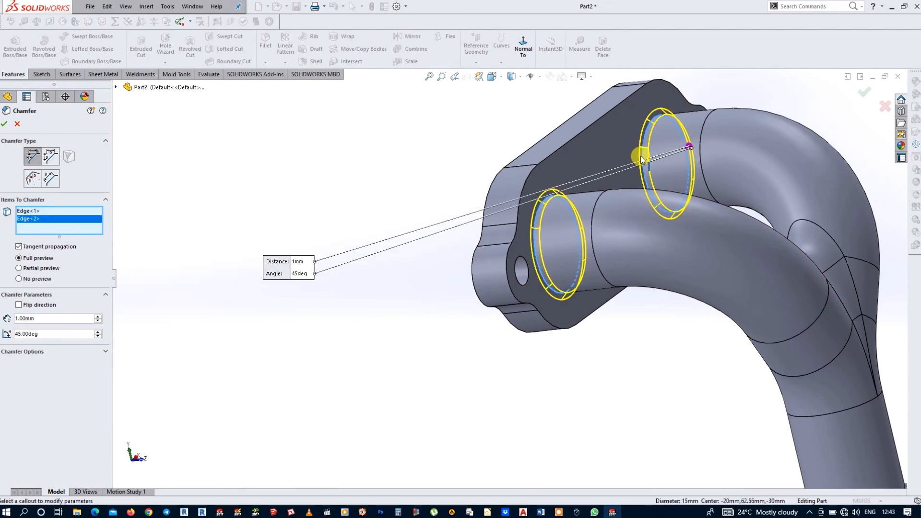
pyautogui.click(4, 124)
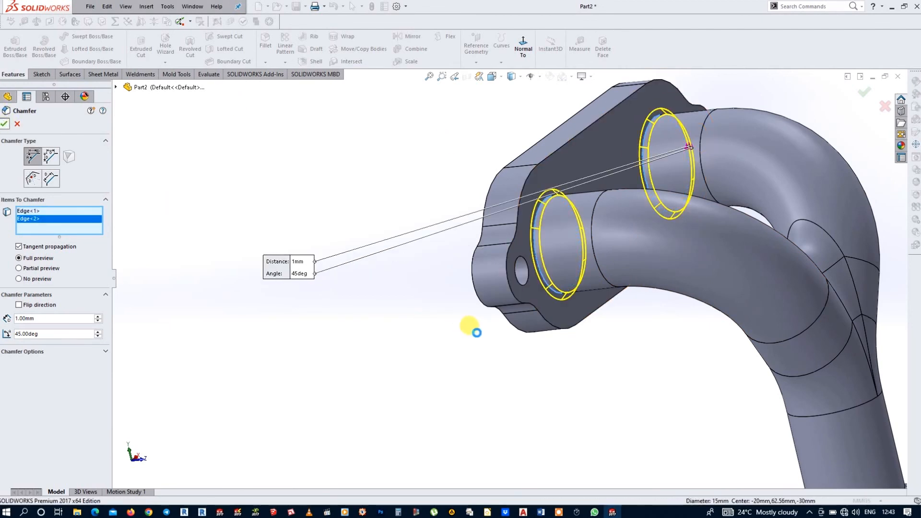
# Step: Chamfer the inner bore edge at the open end of the single pipe's round collar at 3 mm and 45 degrees
pyautogui.scroll(5, 489, 350)
pyautogui.moveTo(489, 349); pyautogui.dragTo(634, 358, button='middle')
pyautogui.scroll(-2, 633, 357)
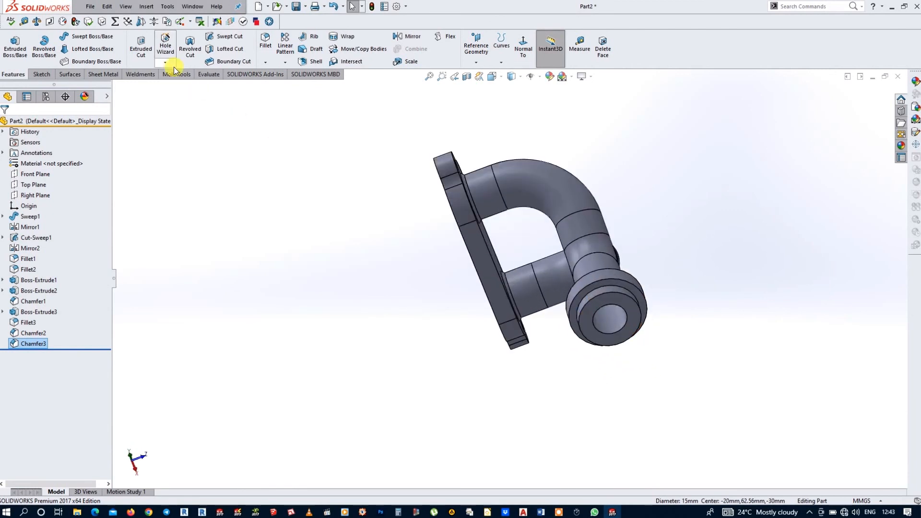
pyautogui.click(265, 62)
pyautogui.click(282, 86)
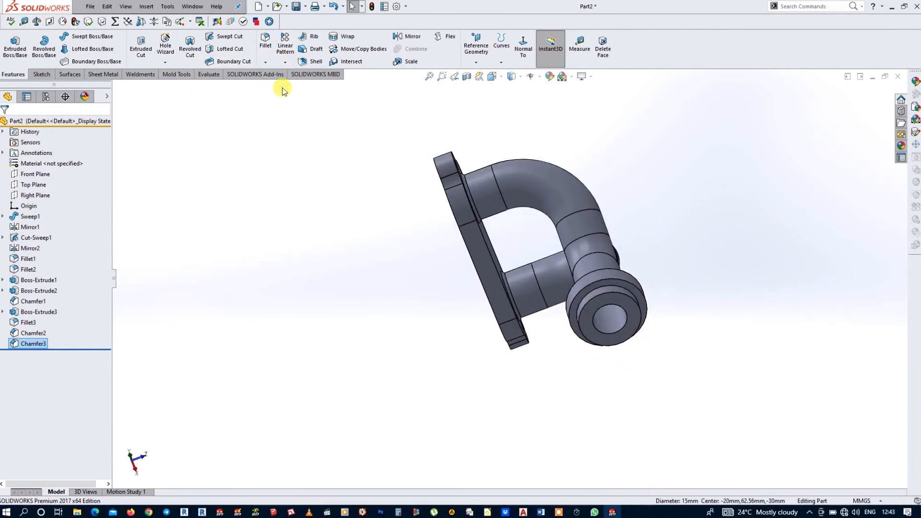
pyautogui.write('3')
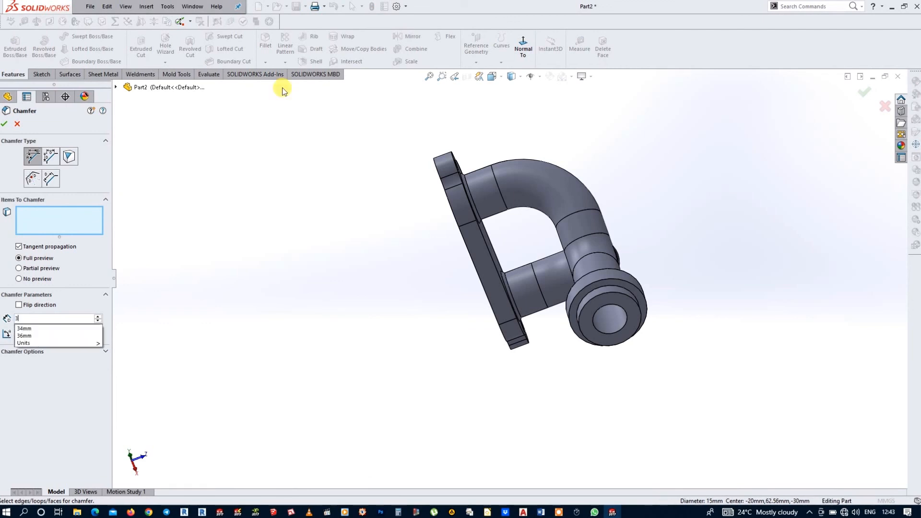
pyautogui.scroll(-3, 603, 311)
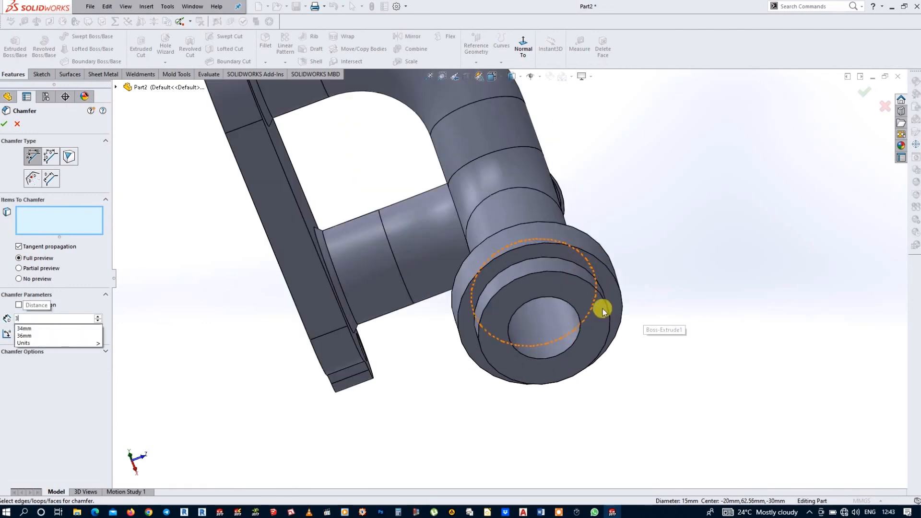
pyautogui.click(565, 352)
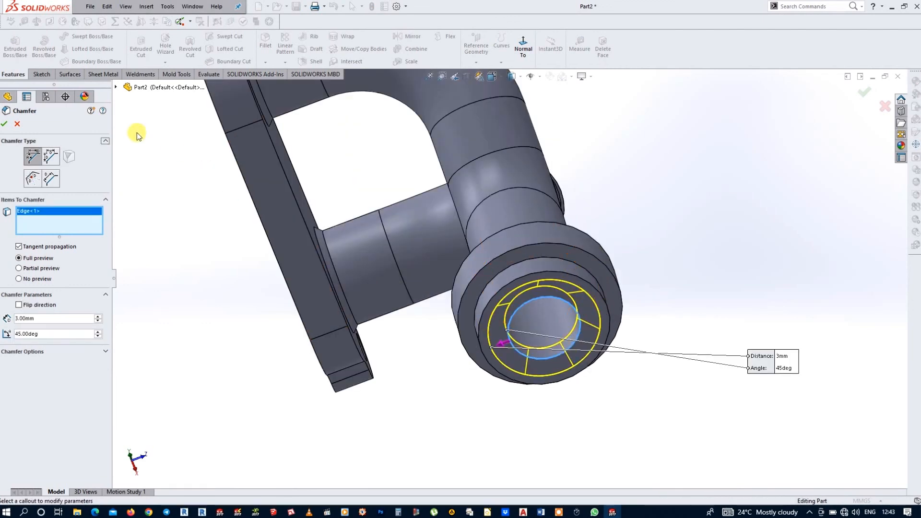
pyautogui.click(4, 124)
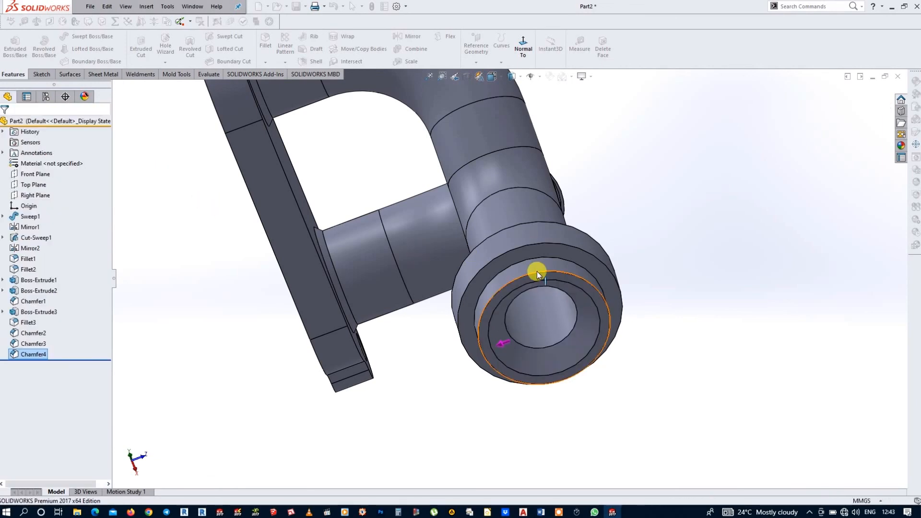
pyautogui.scroll(3, 528, 307)
pyautogui.moveTo(528, 306); pyautogui.dragTo(509, 319, button='middle')
pyautogui.moveTo(537, 313); pyautogui.dragTo(358, 370, button='middle')
pyautogui.moveTo(316, 372); pyautogui.dragTo(345, 353, button='right')
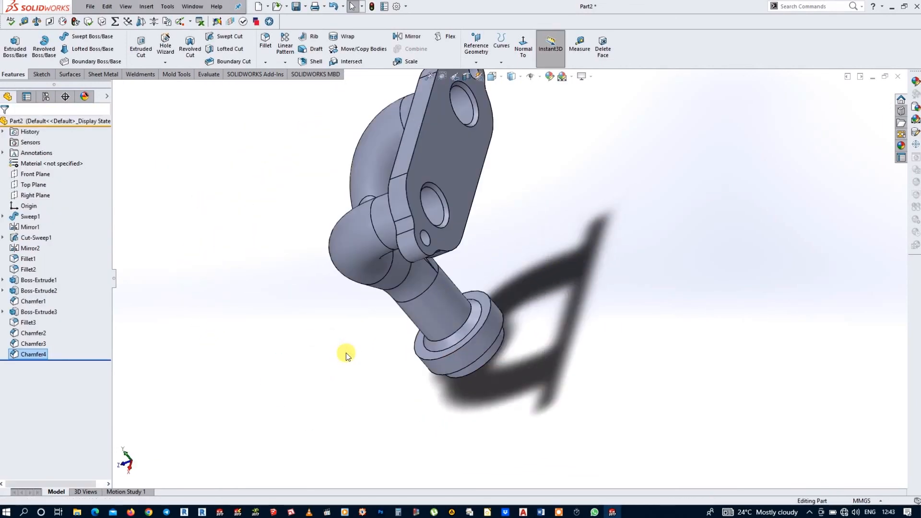